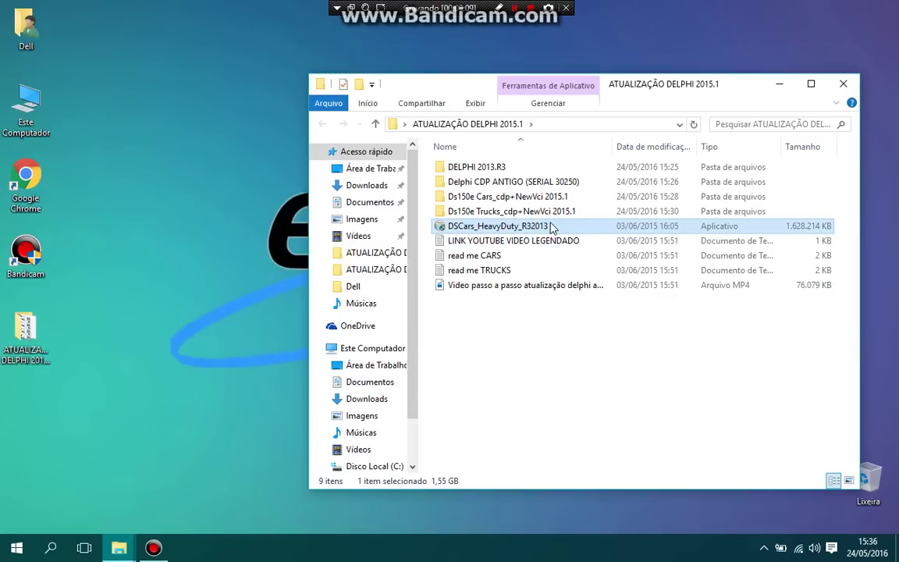
Run the DSCars_HeavyDuty_R32013 installer and choose the product DS150E (New VCI) and the country Brazil
{"action": "double_click", "coordinate": [551, 226]}
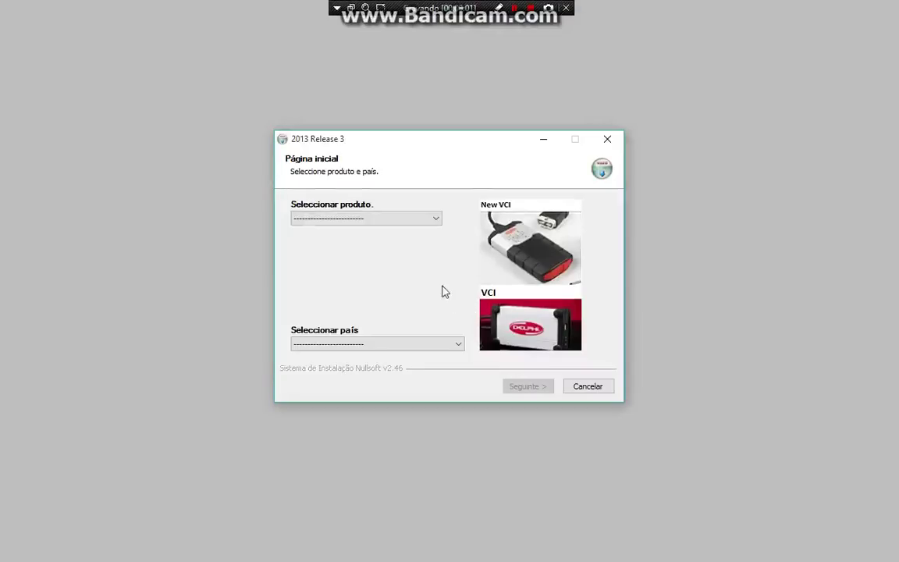
{"action": "left_click", "coordinate": [419, 220]}
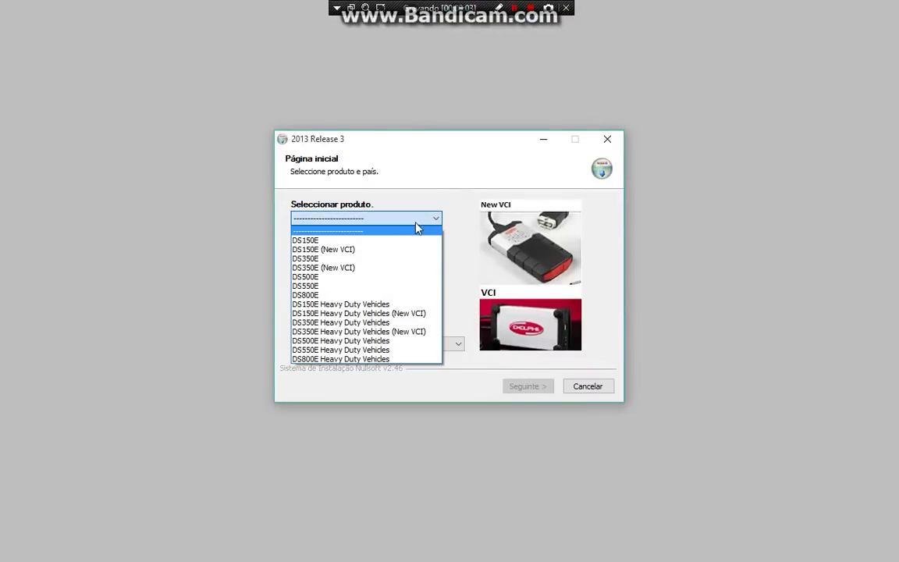
{"action": "left_click", "coordinate": [376, 252]}
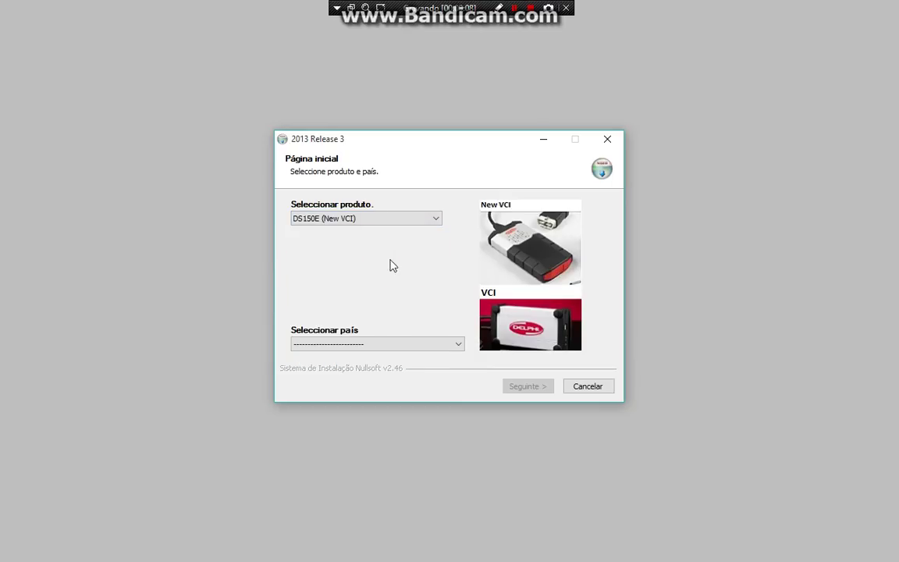
{"action": "left_click", "coordinate": [418, 345]}
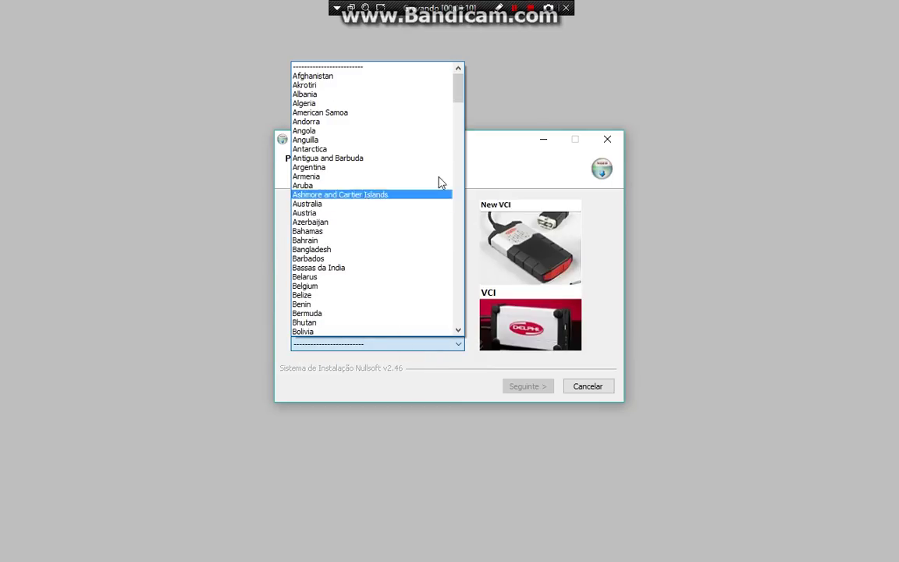
{"action": "mouse_move", "coordinate": [460, 100]}
{"action": "left_mouse_down"}
{"action": "mouse_move", "coordinate": [459, 134]}
{"action": "mouse_move", "coordinate": [460, 110]}
{"action": "left_mouse_up"}
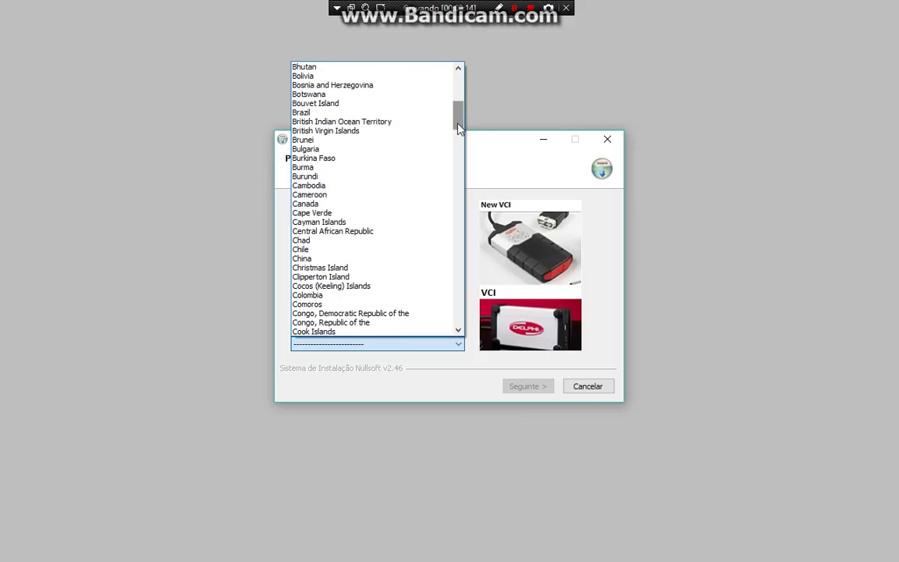
{"action": "left_click", "coordinate": [370, 112]}
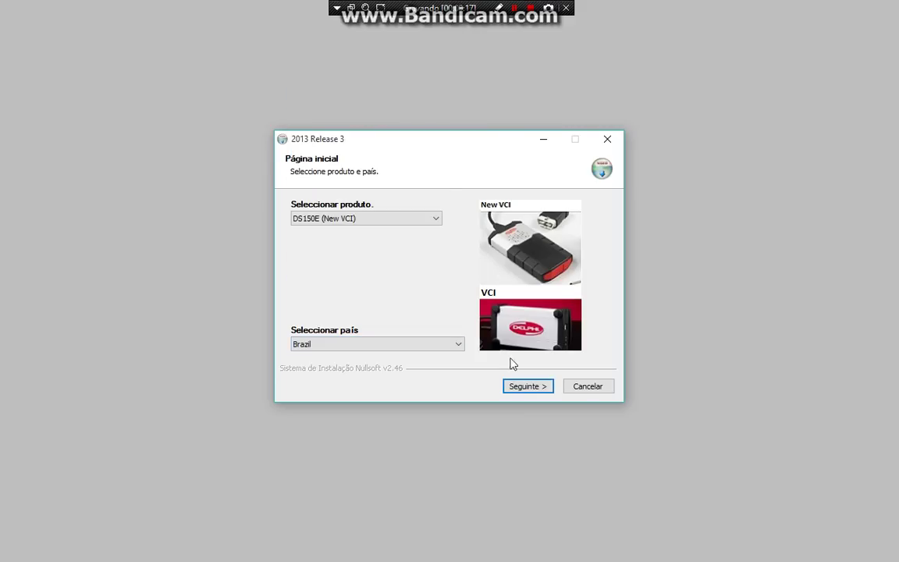
{"action": "left_click", "coordinate": [517, 387]}
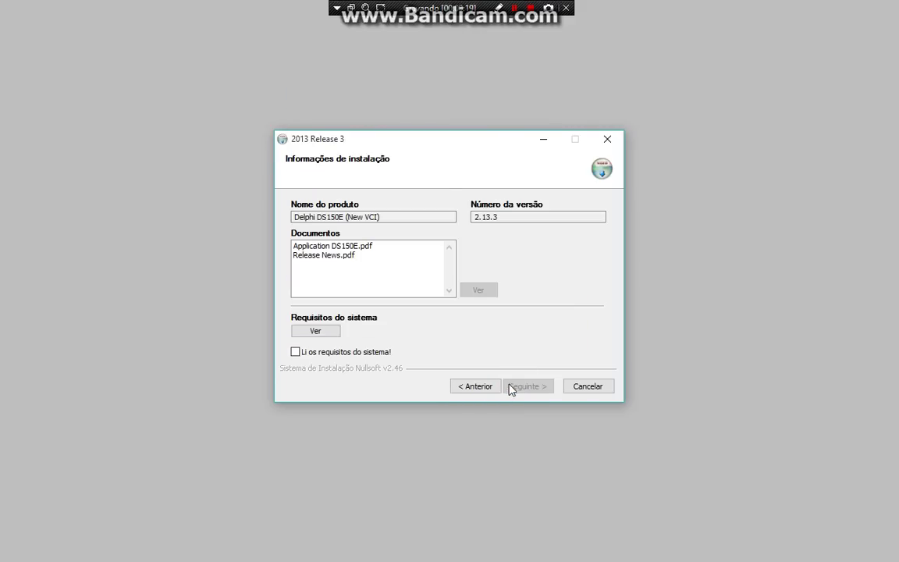
Accept the system requirements, install Delphi DS150E (New VCI) in the default destination folder, and finish the setup
{"action": "left_click", "coordinate": [380, 352]}
{"action": "left_click", "coordinate": [523, 387]}
{"action": "left_click", "coordinate": [522, 386]}
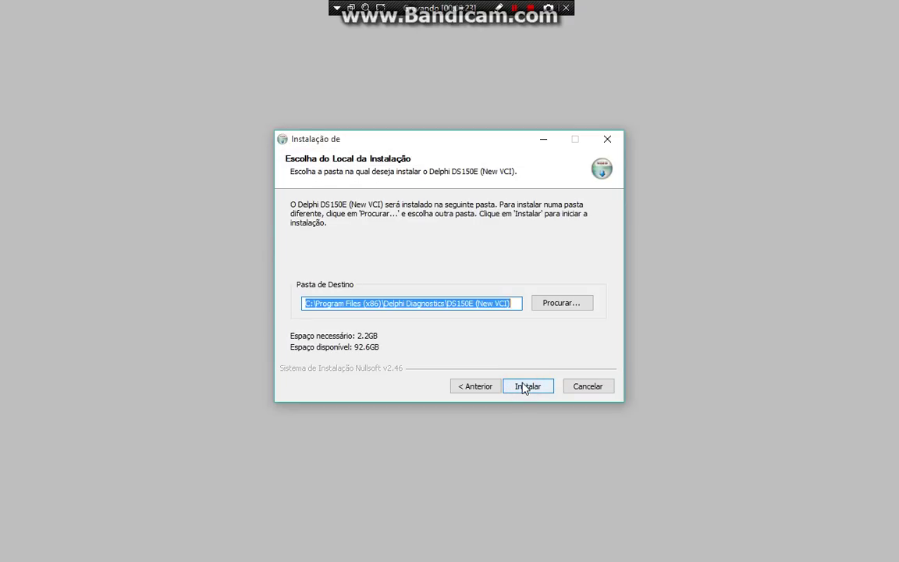
{"action": "left_click", "coordinate": [523, 387]}
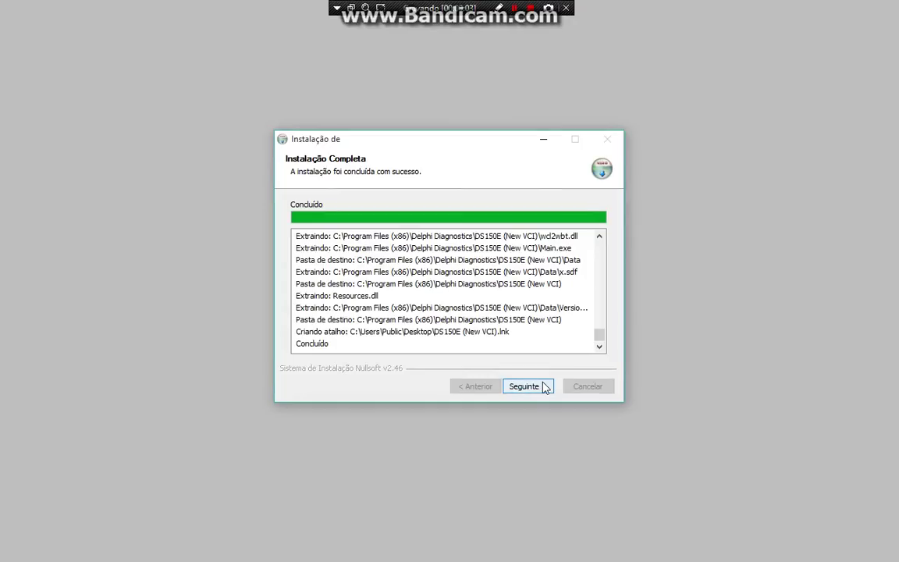
{"action": "left_click", "coordinate": [543, 389]}
{"action": "left_click", "coordinate": [544, 392]}
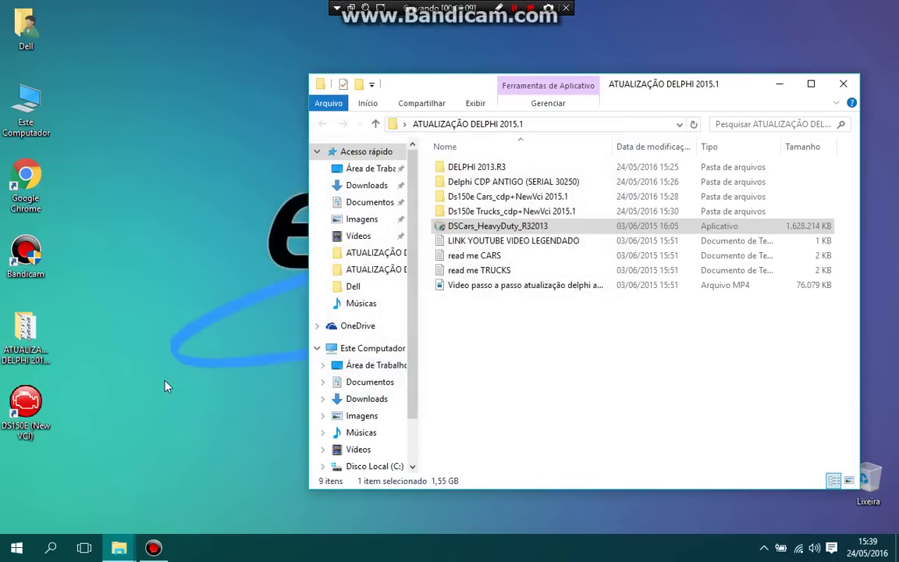
Copy the entire contents of the Ds150e Cars_cdp+NewVci 2015.1 folder
{"action": "left_click", "coordinate": [41, 402]}
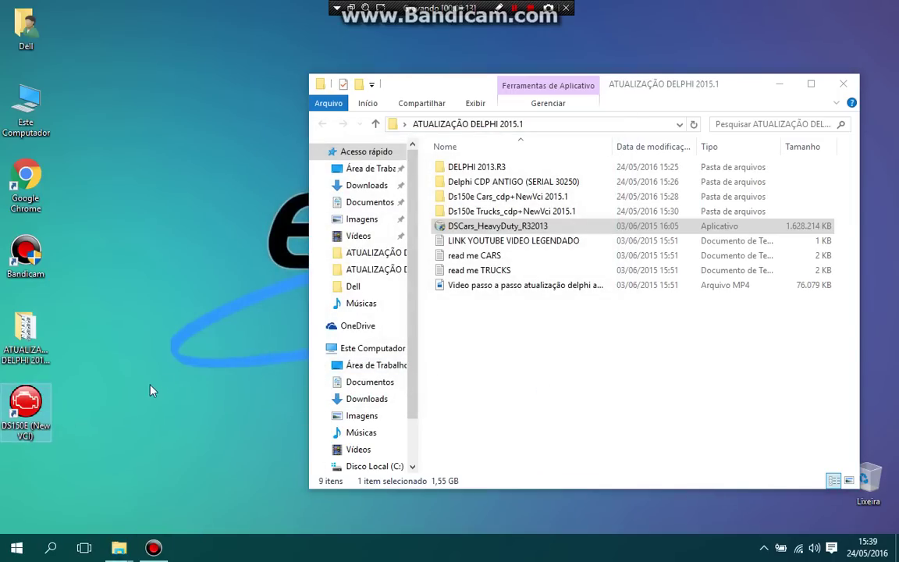
{"action": "left_click", "coordinate": [455, 199]}
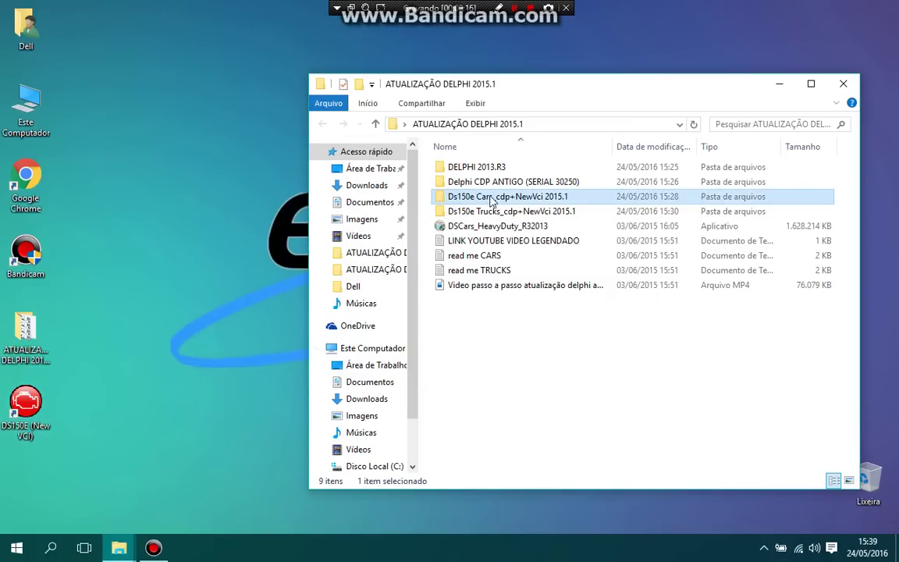
{"action": "mouse_move", "coordinate": [497, 200]}
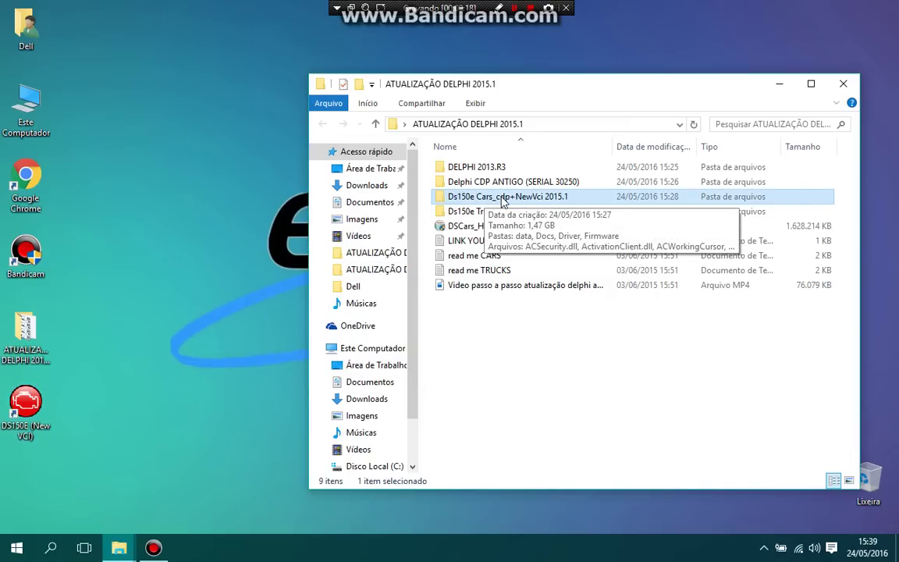
{"action": "double_click", "coordinate": [498, 199]}
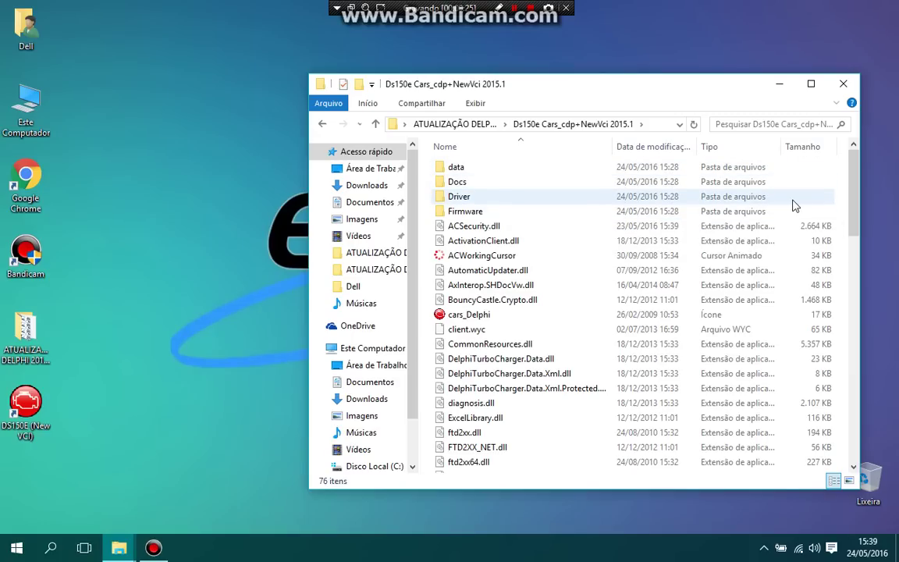
{"action": "key", "text": "ctrl+a"}
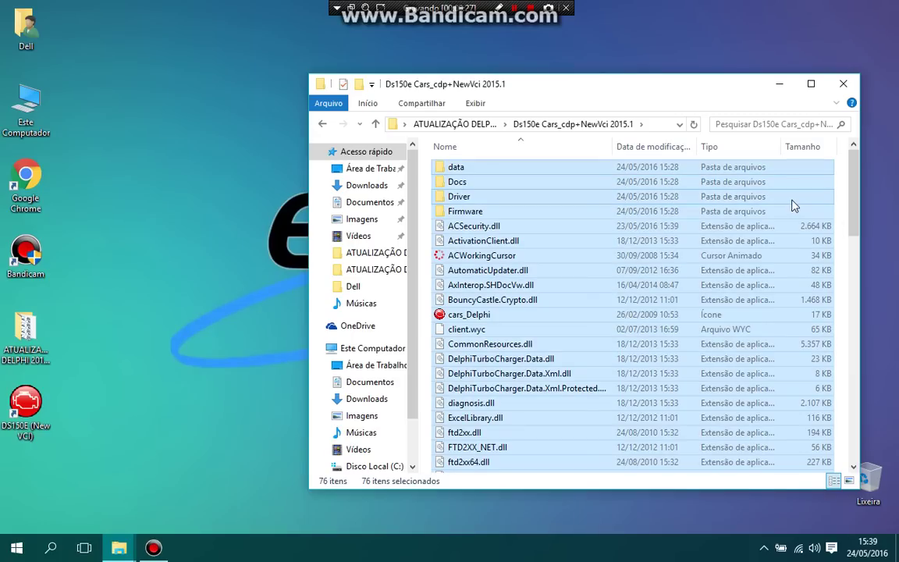
{"action": "right_click", "coordinate": [696, 195]}
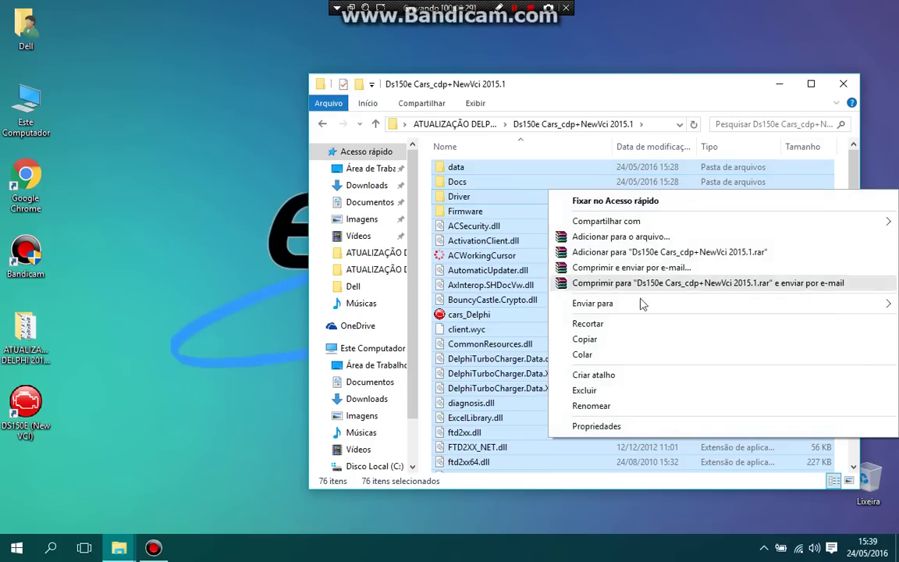
{"action": "left_click", "coordinate": [602, 341]}
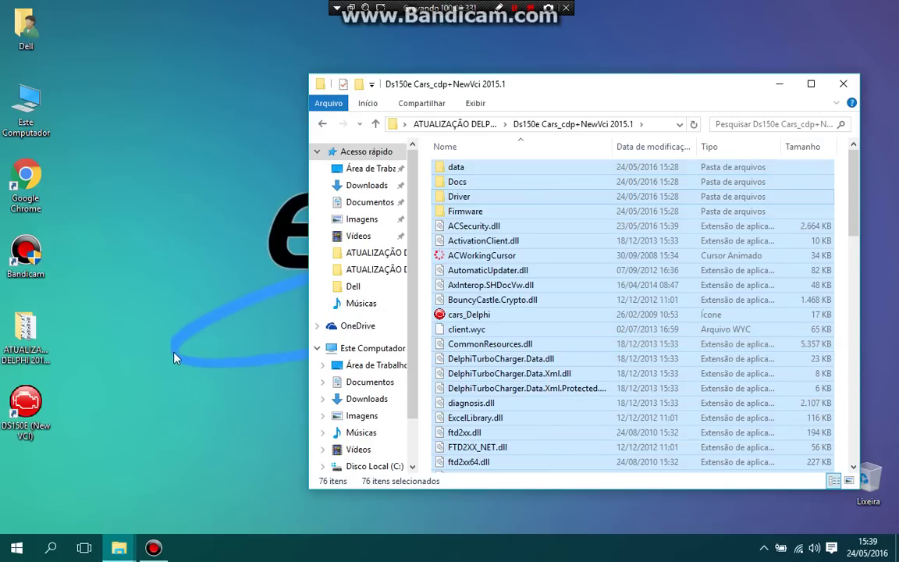
Open the installation folder that the DS150E (New VCI) desktop shortcut points to
{"action": "left_click", "coordinate": [174, 356]}
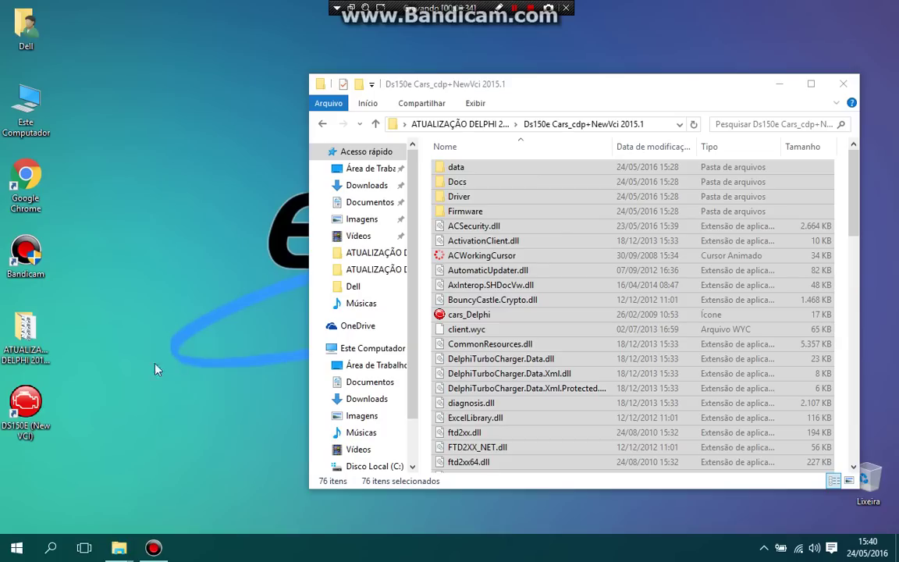
{"action": "right_click", "coordinate": [36, 406]}
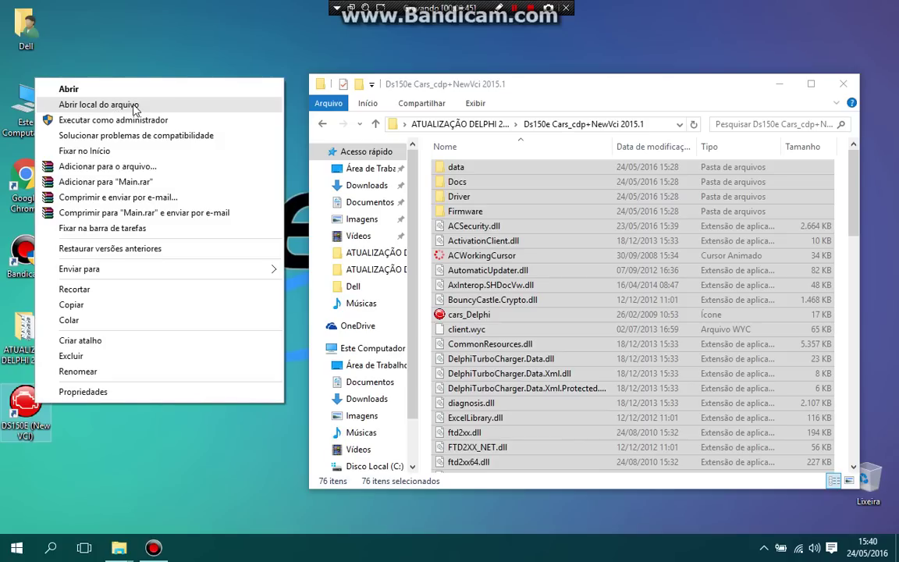
{"action": "left_click", "coordinate": [99, 104]}
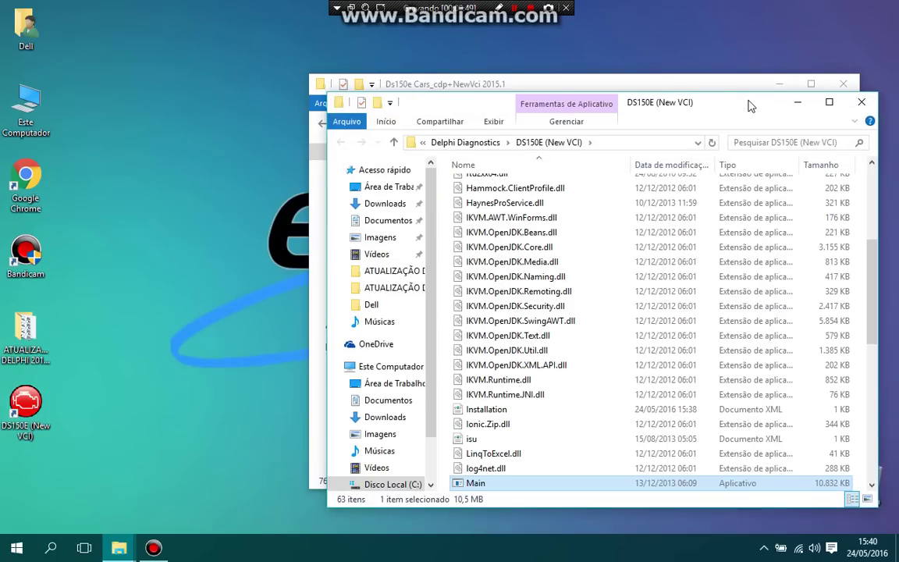
Paste the copied files into the DS150E (New VCI) folder, replacing existing ones with administrator permission for all items, and close both folder windows
{"action": "left_click", "coordinate": [861, 189]}
{"action": "right_click", "coordinate": [862, 189]}
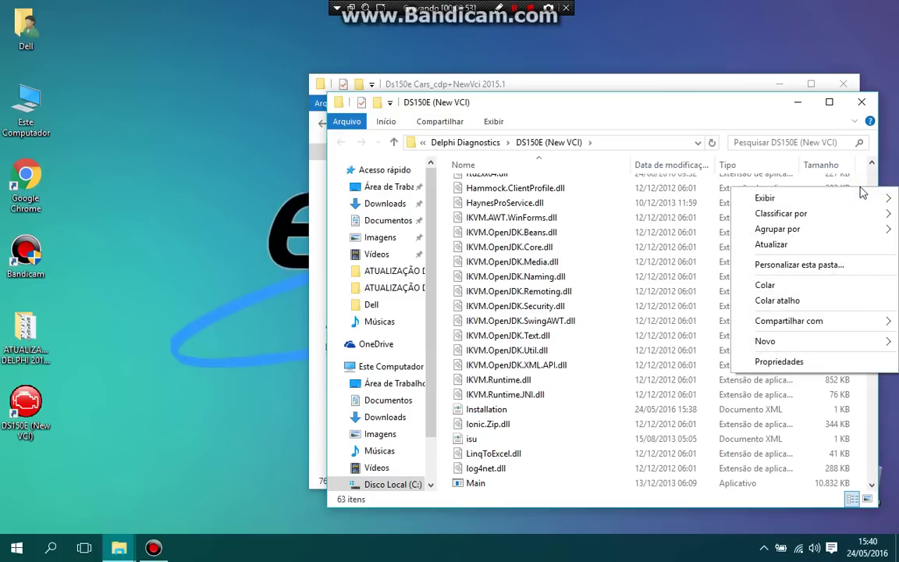
{"action": "left_click", "coordinate": [794, 285]}
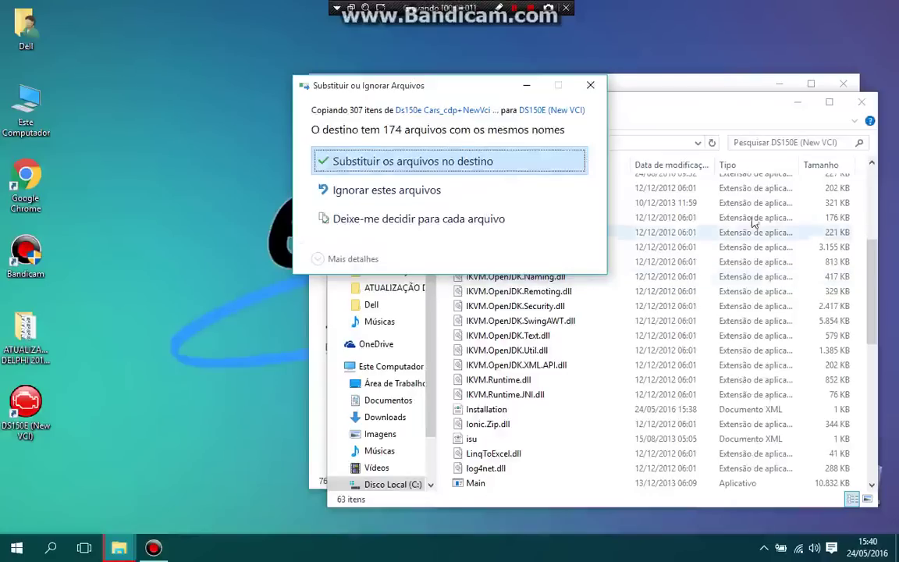
{"action": "left_click", "coordinate": [427, 162]}
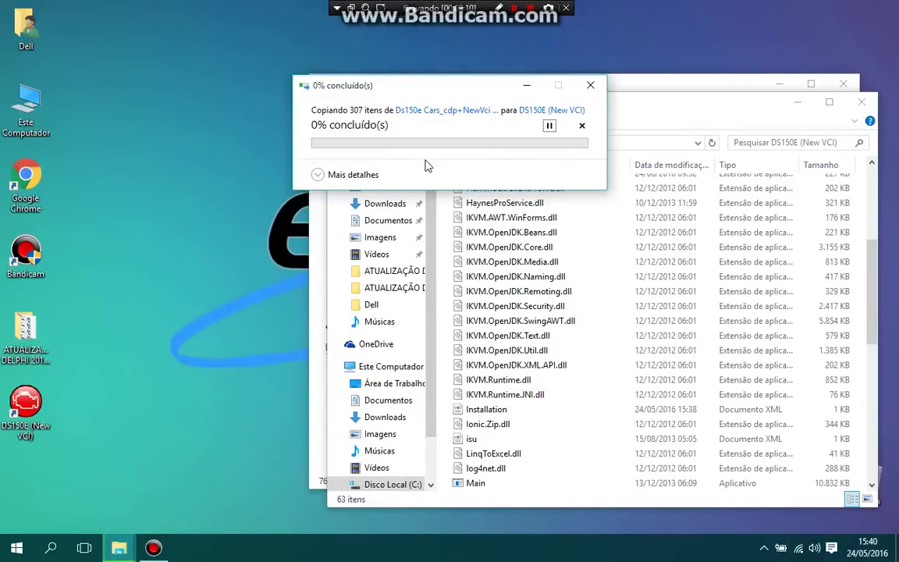
{"action": "left_click", "coordinate": [318, 175]}
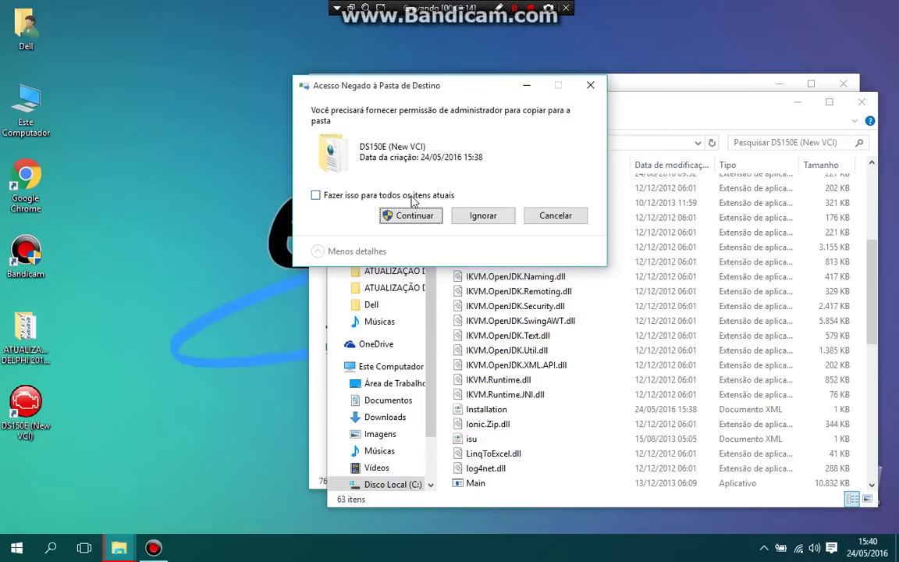
{"action": "left_click", "coordinate": [406, 196]}
{"action": "left_click", "coordinate": [412, 222]}
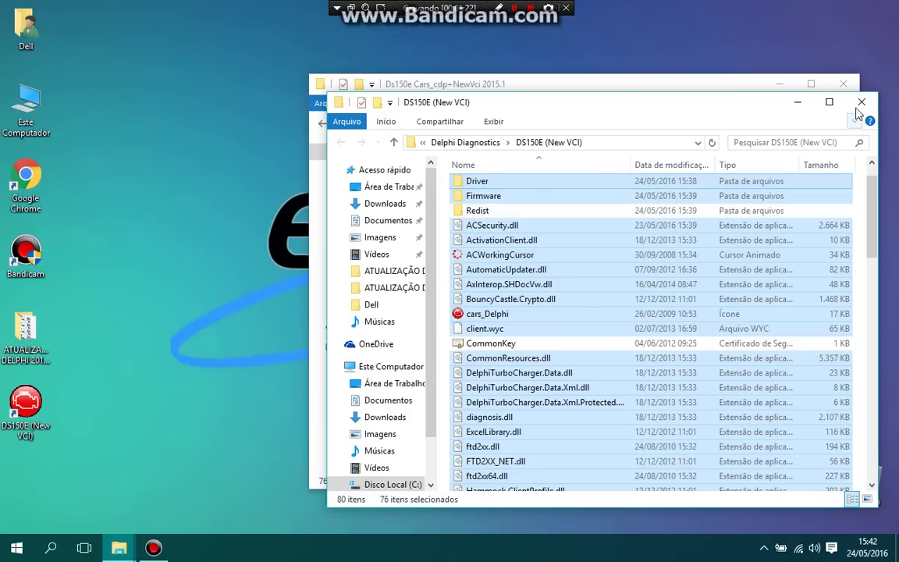
{"action": "left_click", "coordinate": [861, 103]}
{"action": "left_click", "coordinate": [848, 87]}
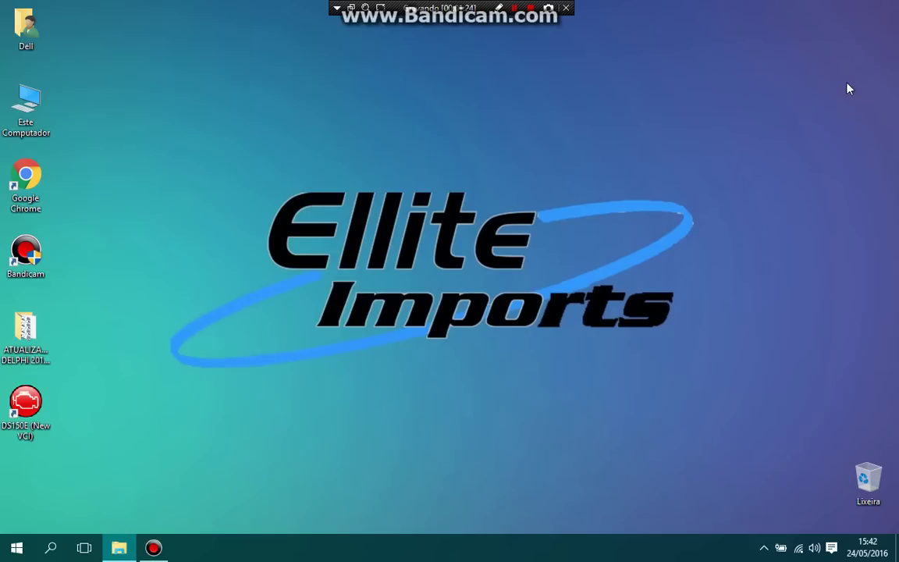
Launch DS150E (New VCI) from the desktop, allow it to run, and start the software activation
{"action": "double_click", "coordinate": [25, 402]}
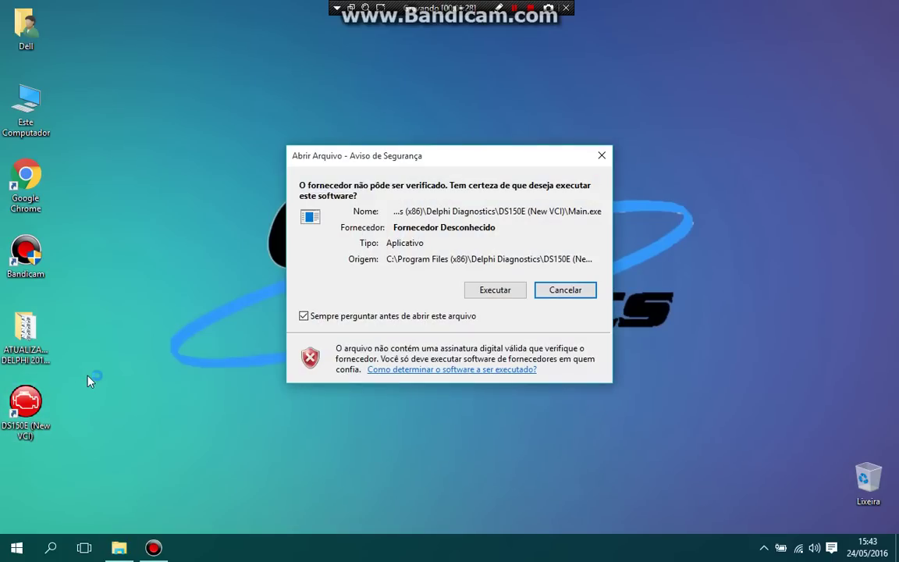
{"action": "left_click", "coordinate": [481, 291]}
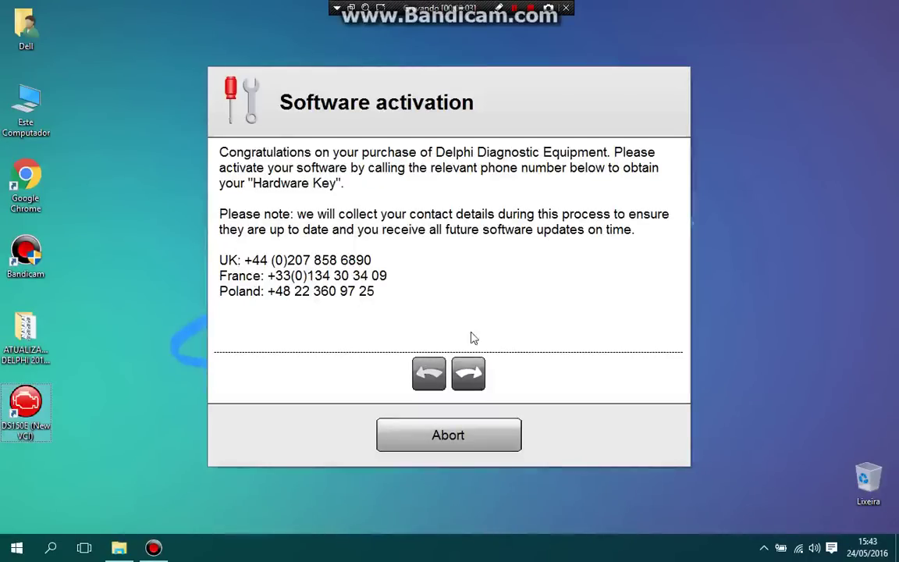
{"action": "left_click", "coordinate": [468, 374]}
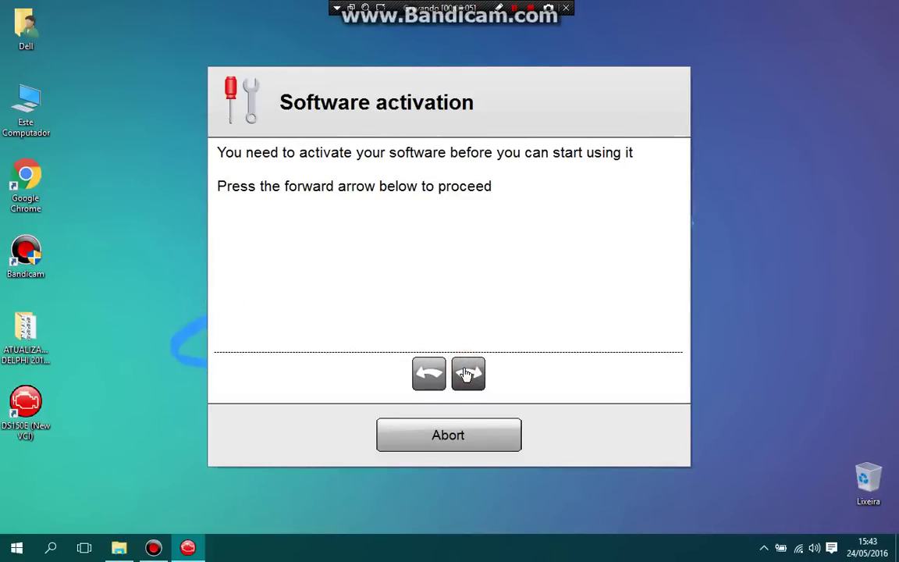
{"action": "left_click", "coordinate": [467, 375]}
{"action": "left_click", "coordinate": [468, 375]}
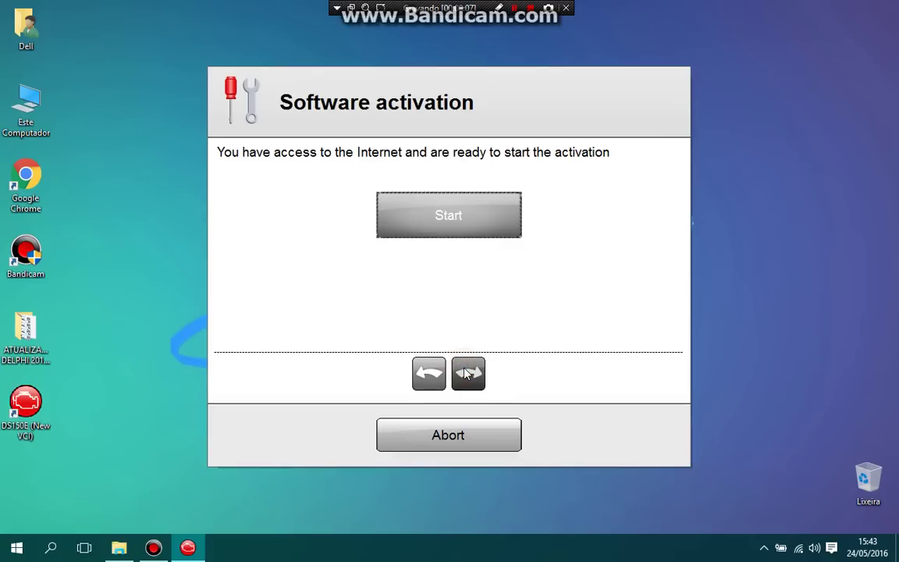
{"action": "left_click", "coordinate": [454, 224]}
{"action": "left_click", "coordinate": [437, 316]}
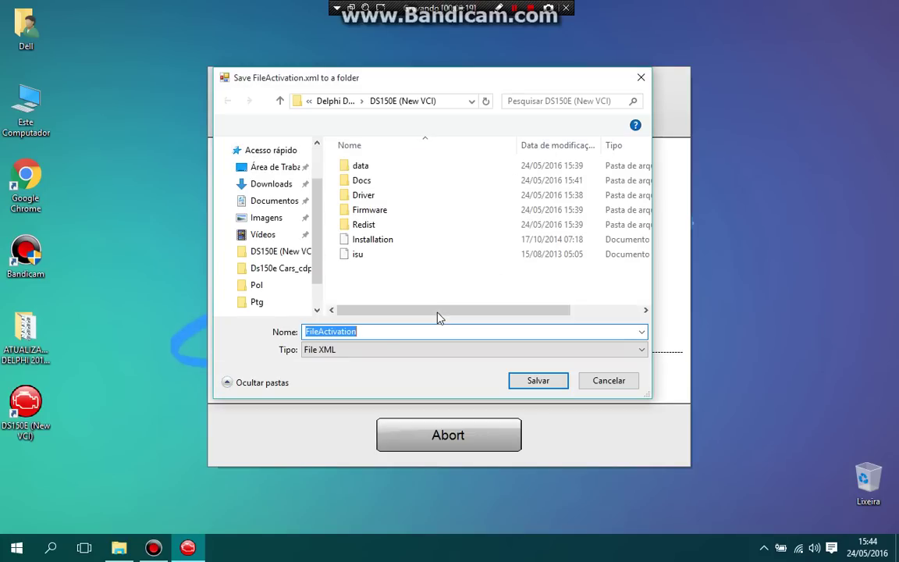
Save the activation XML file to the desktop under the name cars and acknowledge the save message
{"action": "type", "text": "cars"}
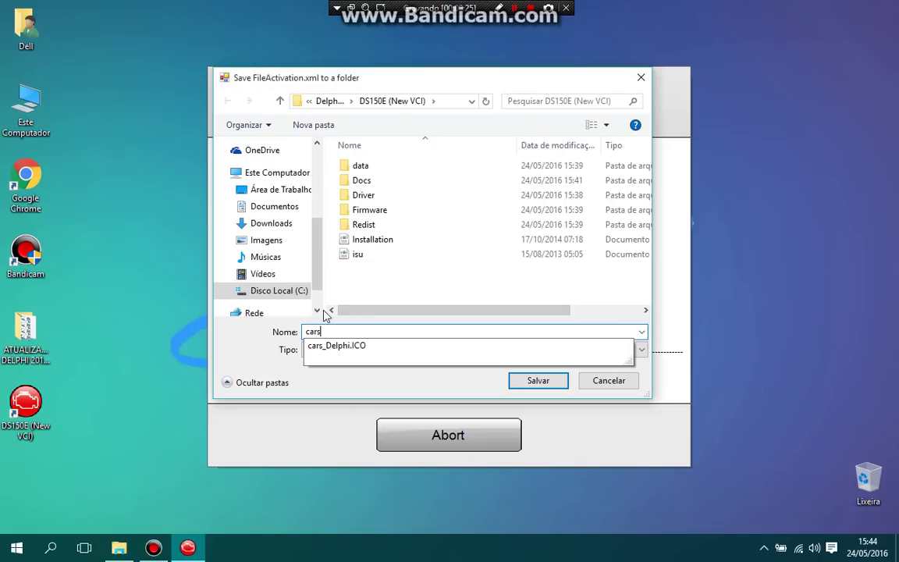
{"action": "key", "text": "Escape"}
{"action": "left_click_drag", "start_coordinate": [316, 277], "coordinate": [320, 189]}
{"action": "left_click", "coordinate": [284, 171]}
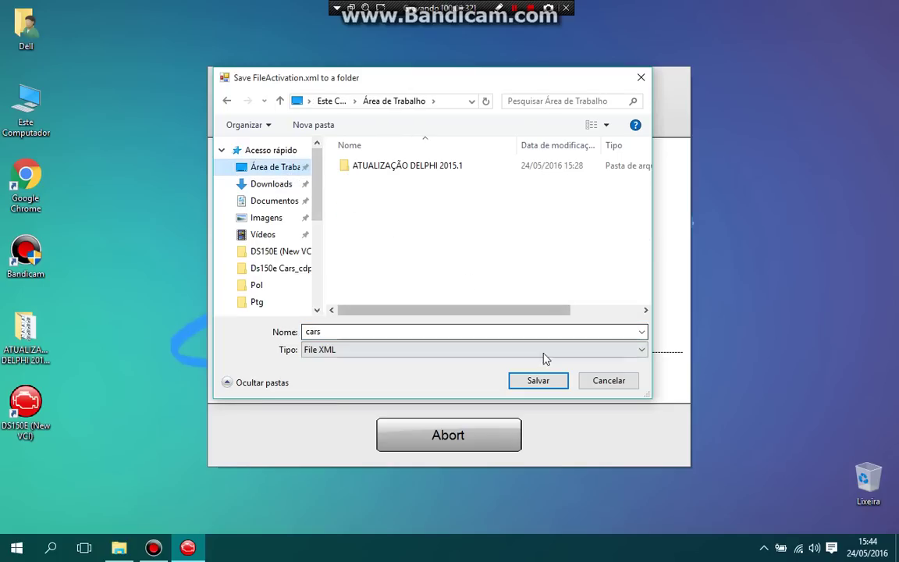
{"action": "left_click", "coordinate": [540, 381]}
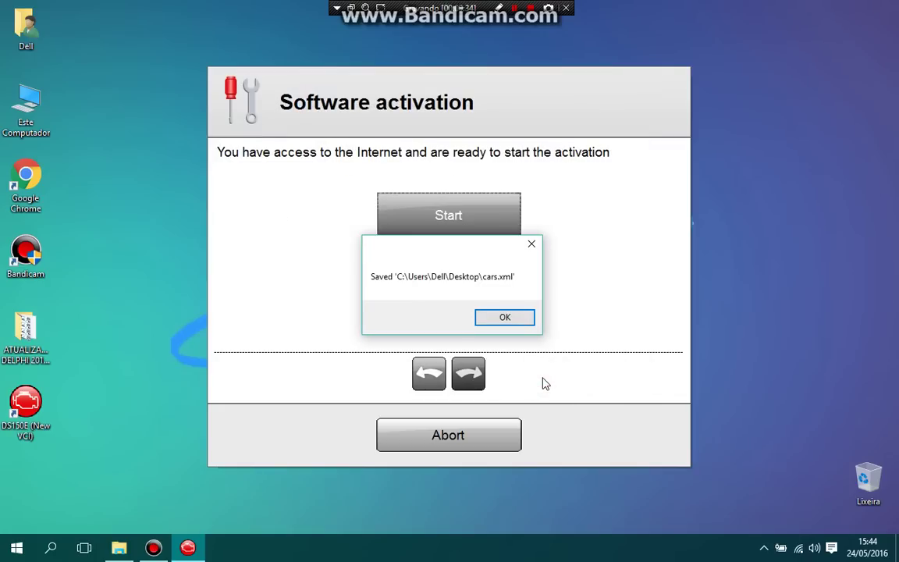
{"action": "left_click", "coordinate": [512, 320]}
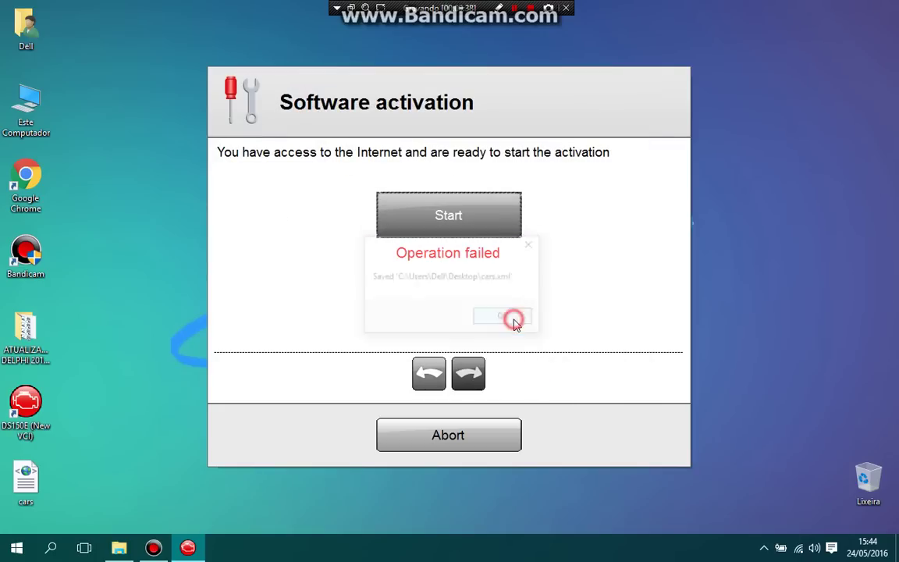
Abort the activation and run the DSCars_HeavyDuty_R32013 installer from the ATUALIZAÇÃO DELPHI 2015.1 desktop folder with Português as its language
{"action": "left_click", "coordinate": [475, 432]}
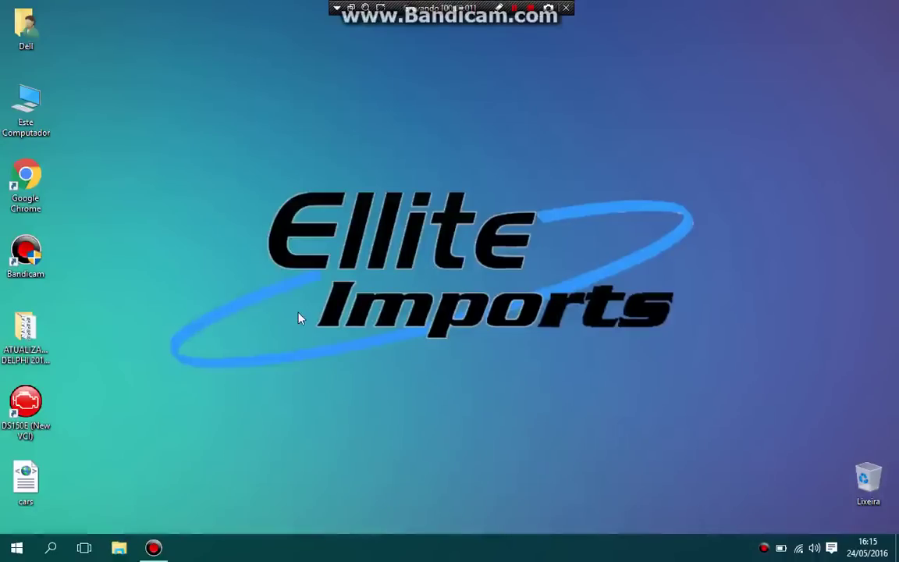
{"action": "double_click", "coordinate": [29, 334]}
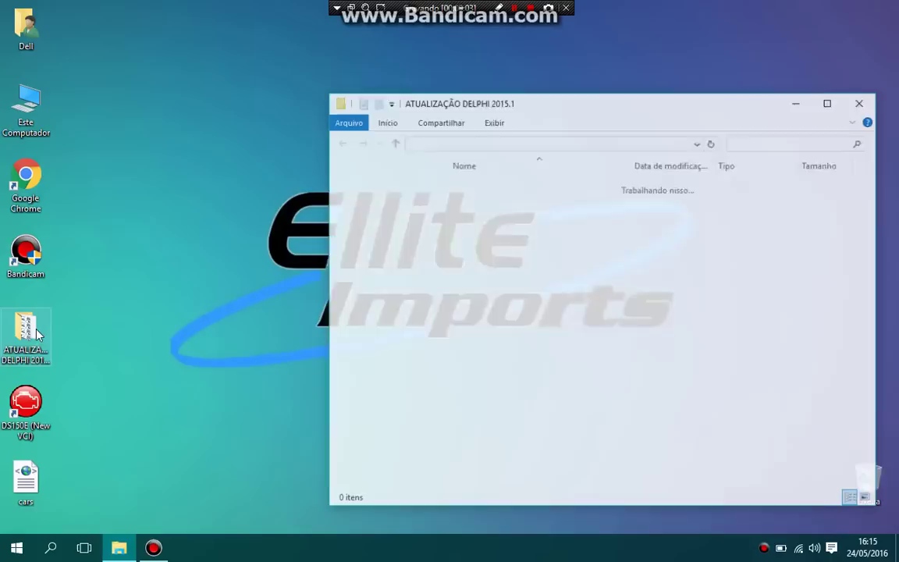
{"action": "left_click", "coordinate": [480, 246]}
{"action": "double_click", "coordinate": [480, 246]}
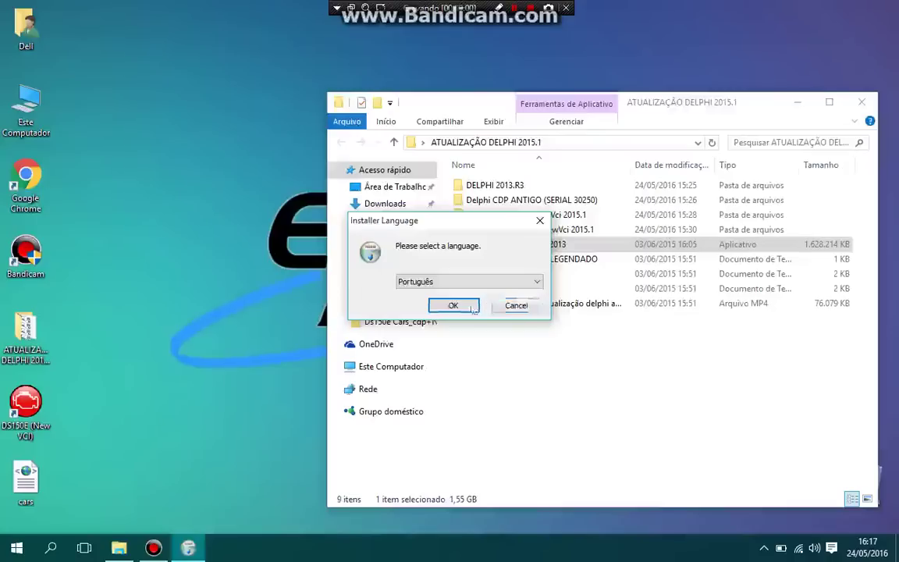
{"action": "left_click", "coordinate": [468, 304]}
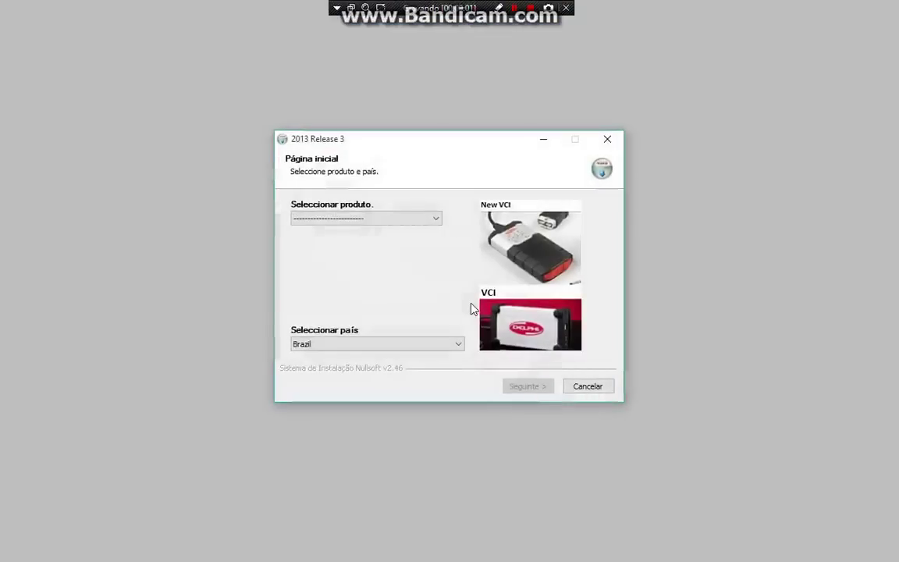
Choose DS150E Heavy Duty Vehicles (New VCI) as the product to install, keep Brazil as the country, and continue
{"action": "left_click", "coordinate": [430, 222]}
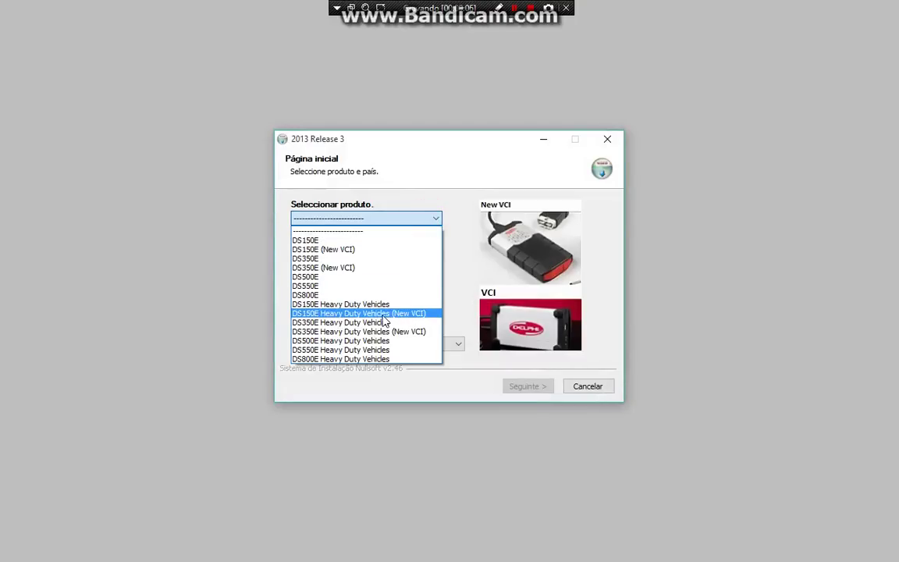
{"action": "left_click", "coordinate": [432, 314]}
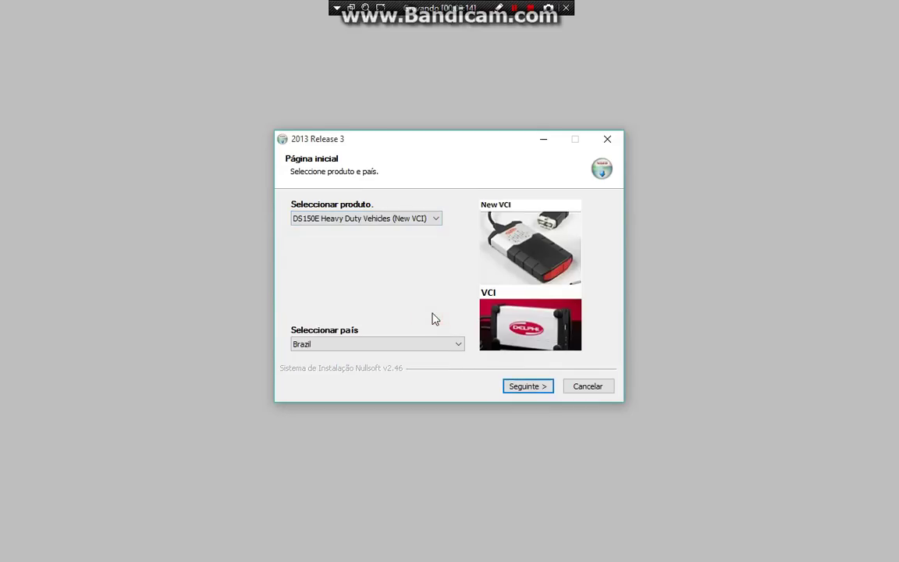
{"action": "left_click", "coordinate": [516, 385]}
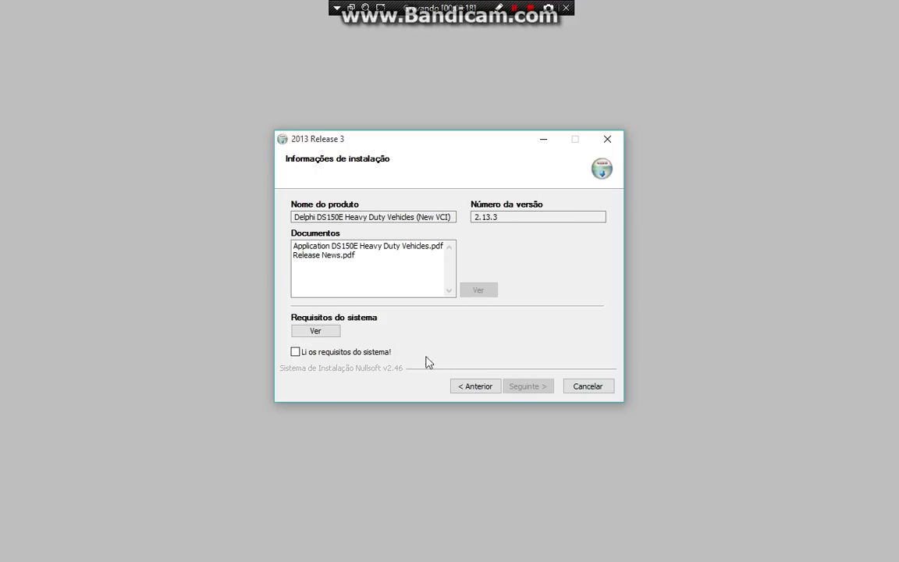
Confirm having read the system requirements, install DS150E Heavy Duty Vehicles (New VCI) in the default destination folder, and finish the setup wizard
{"action": "left_click", "coordinate": [384, 352]}
{"action": "left_click", "coordinate": [521, 395]}
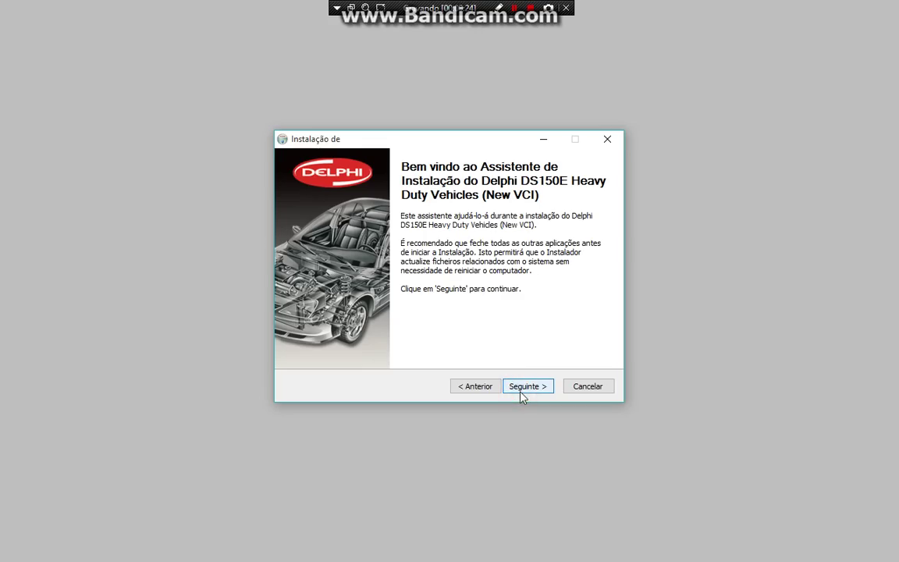
{"action": "left_click", "coordinate": [522, 393]}
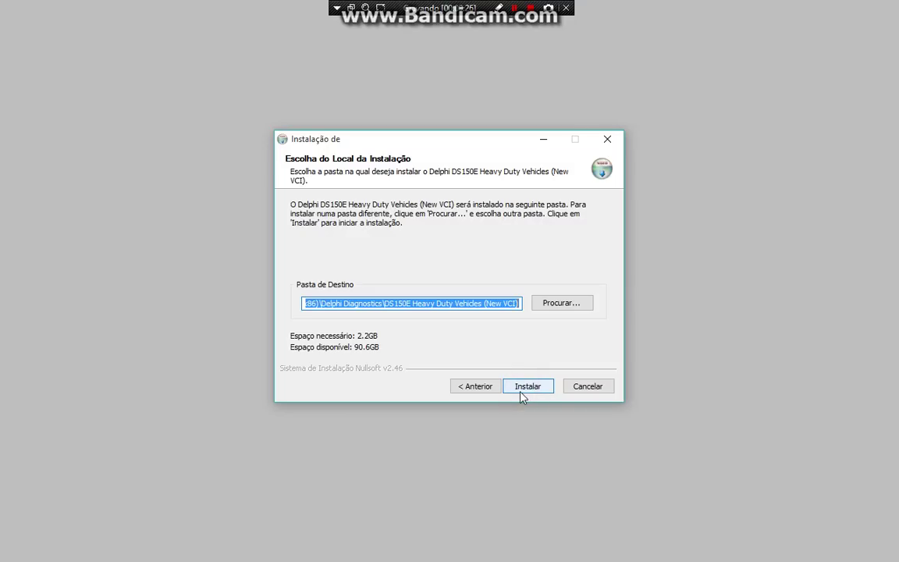
{"action": "left_click", "coordinate": [520, 394]}
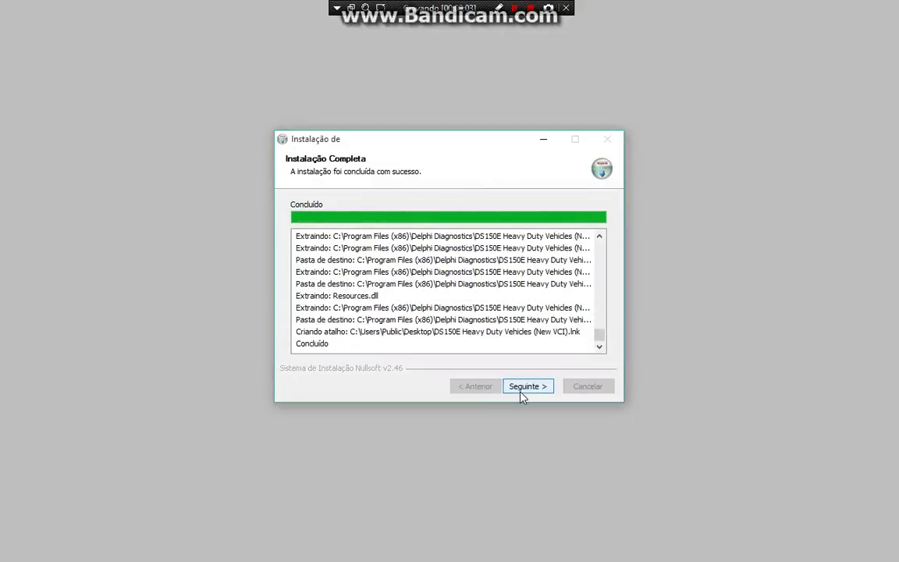
{"action": "left_click", "coordinate": [521, 391]}
{"action": "left_click", "coordinate": [527, 386]}
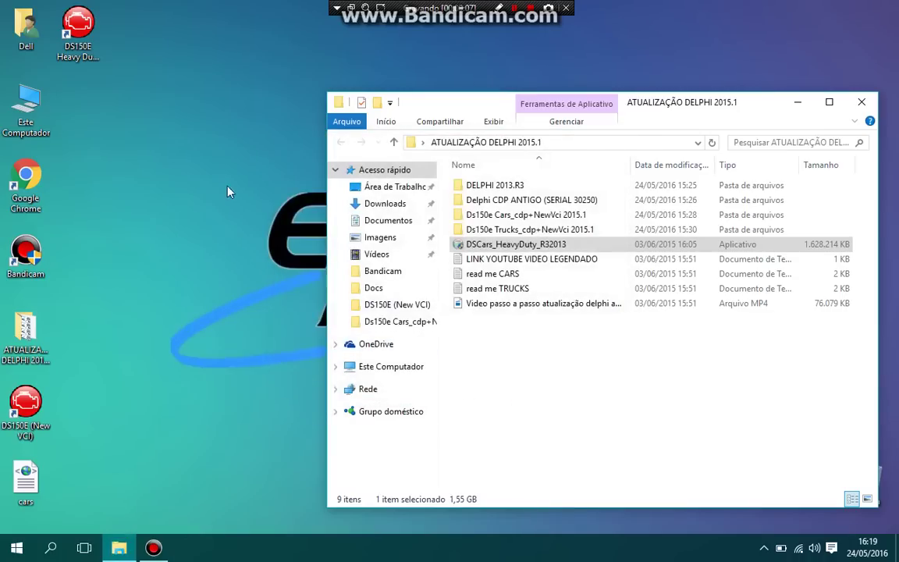
Copy all files and folders inside the Ds150e Trucks_cdp+NewVci 2015.1 folder
{"action": "left_click", "coordinate": [79, 54]}
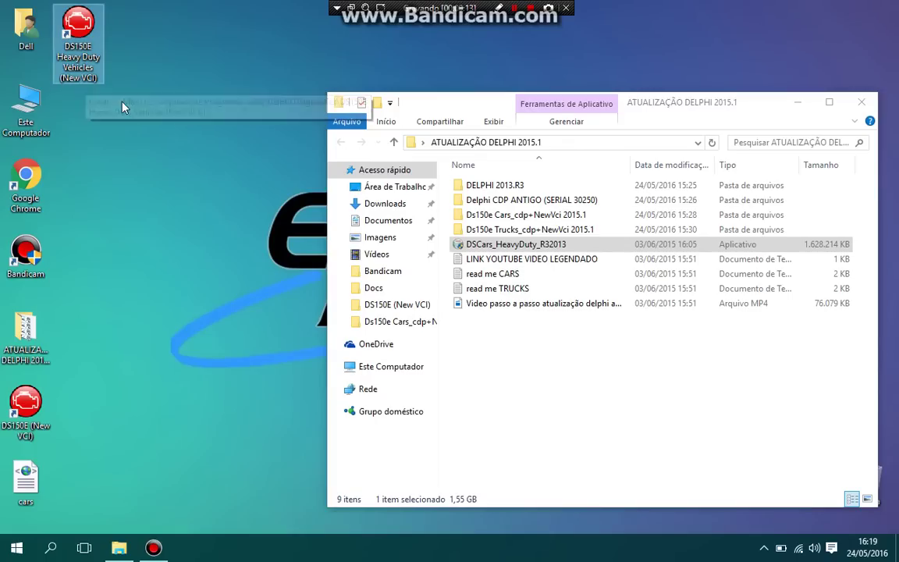
{"action": "left_click", "coordinate": [490, 231]}
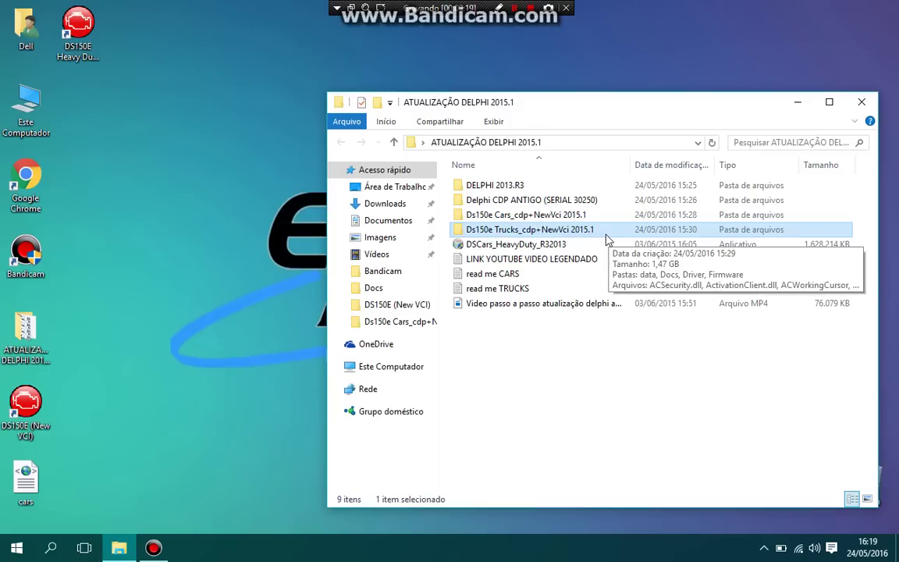
{"action": "double_click", "coordinate": [607, 235]}
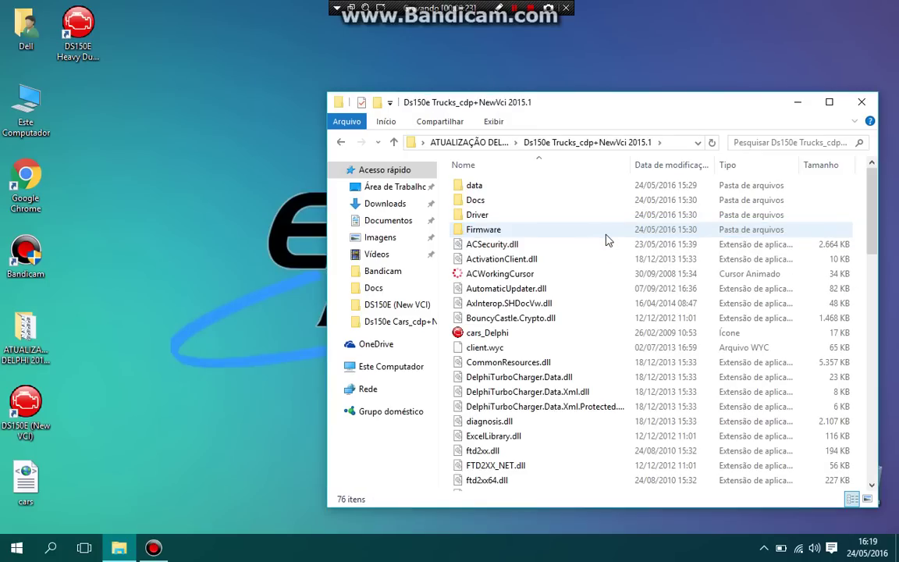
{"action": "key", "text": "ctrl+a"}
{"action": "right_click", "coordinate": [543, 234]}
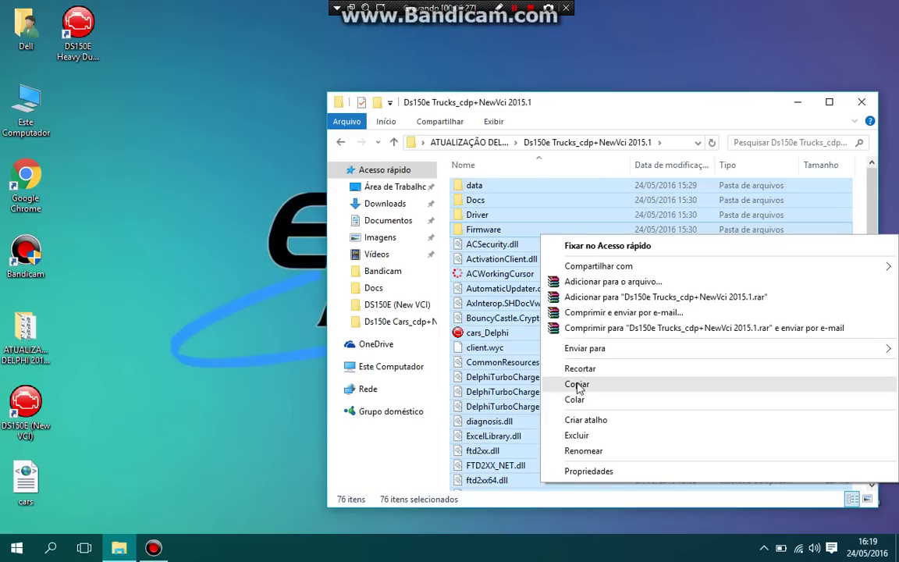
{"action": "left_click", "coordinate": [579, 385]}
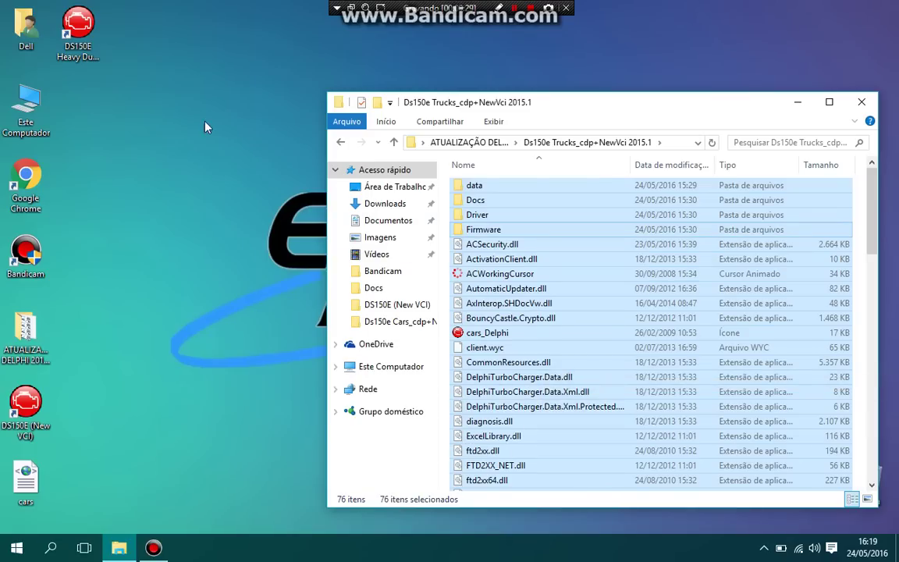
Paste the copied files into the DS150E Heavy Duty Vehicles shortcut's installation folder, replacing existing files and granting administrator permission for all items
{"action": "right_click", "coordinate": [95, 39]}
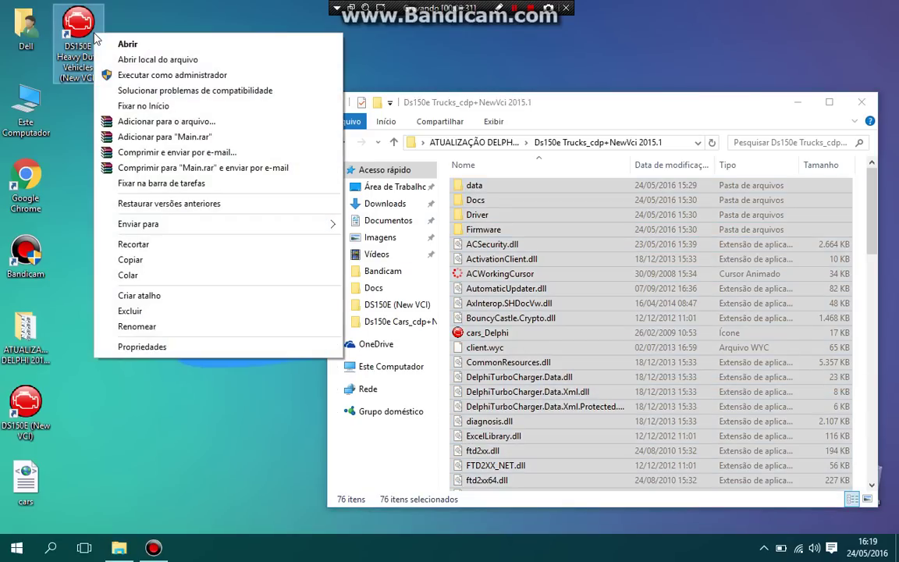
{"action": "left_click", "coordinate": [206, 60]}
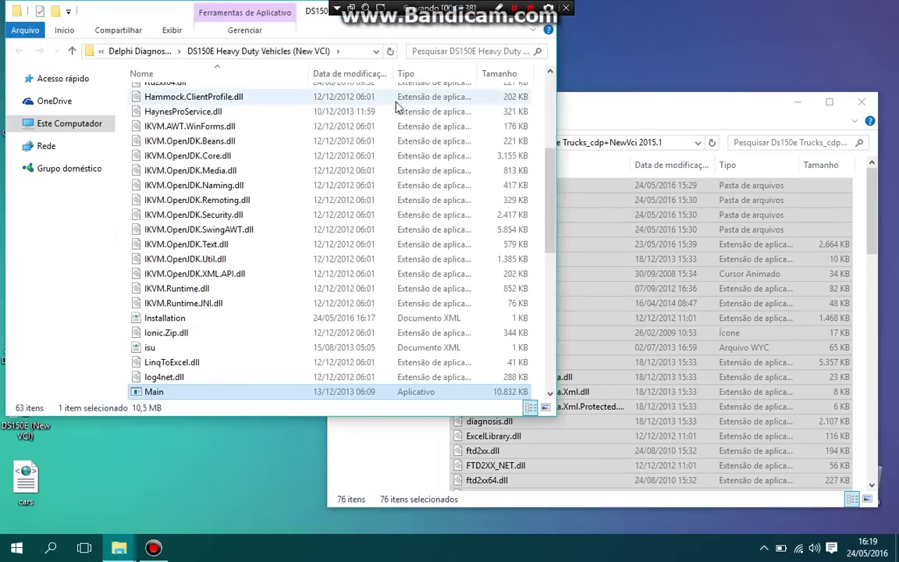
{"action": "right_click", "coordinate": [538, 137]}
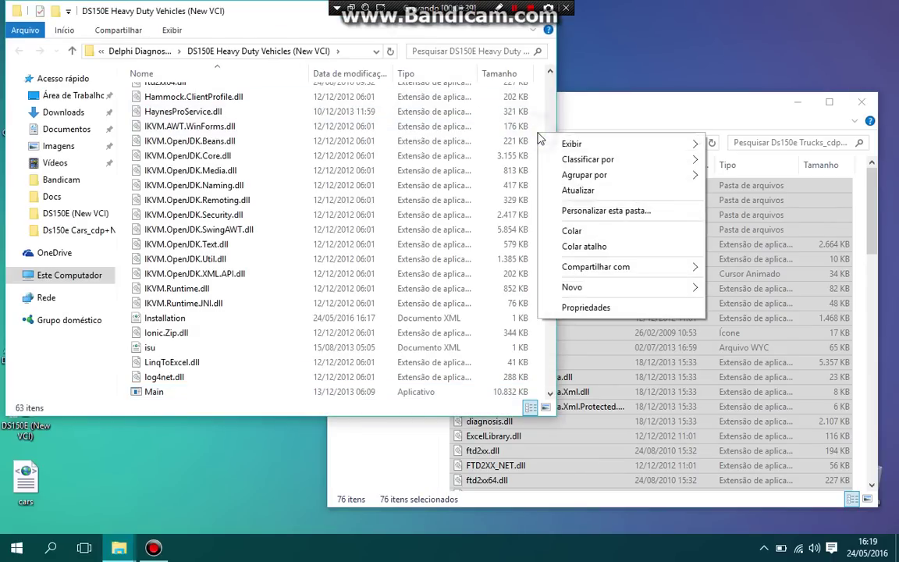
{"action": "left_click", "coordinate": [564, 230]}
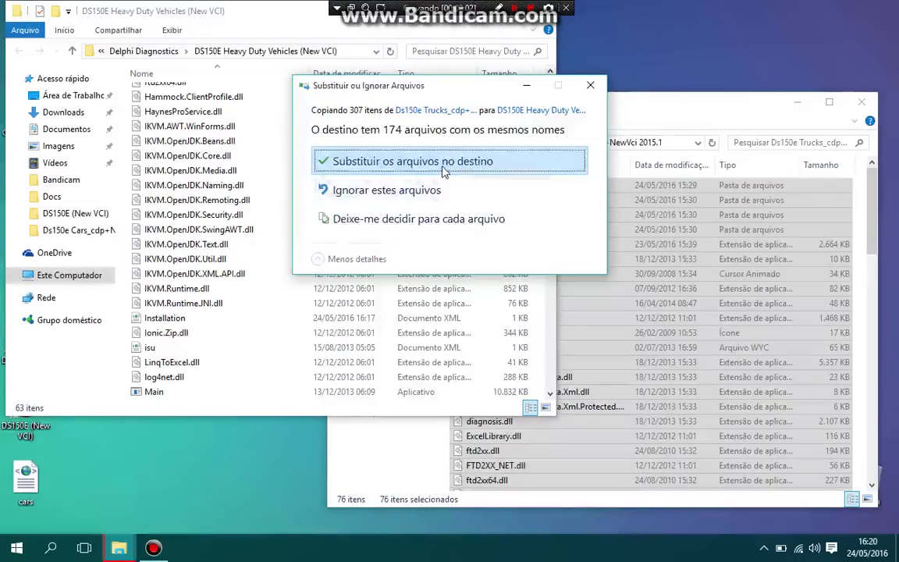
{"action": "left_click", "coordinate": [445, 172]}
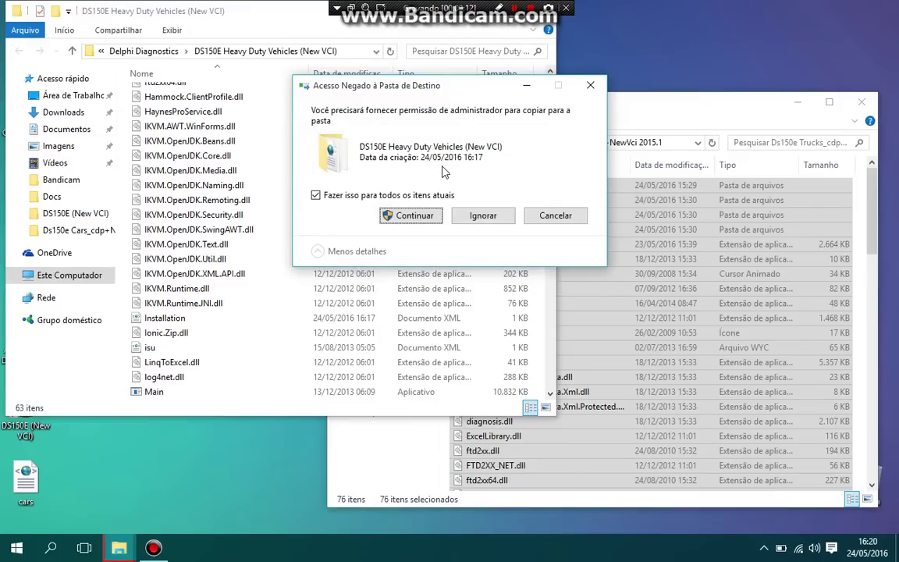
{"action": "left_click", "coordinate": [415, 216]}
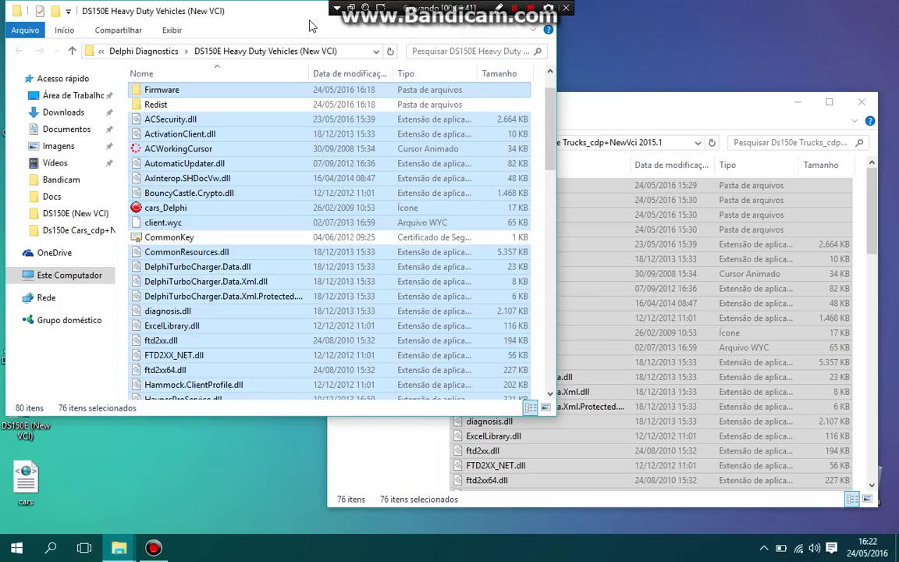
Close the DS150E Heavy Duty Vehicles (New VCI) and Ds150e Trucks_cdp+NewVci 2015.1 folder windows
{"action": "left_click_drag", "start_coordinate": [286, 24], "coordinate": [287, 80]}
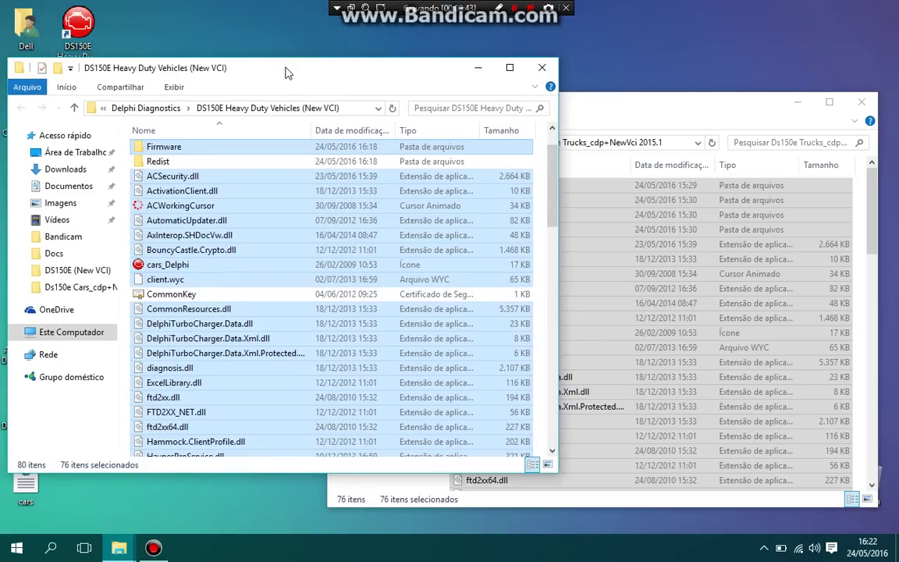
{"action": "left_click", "coordinate": [541, 69]}
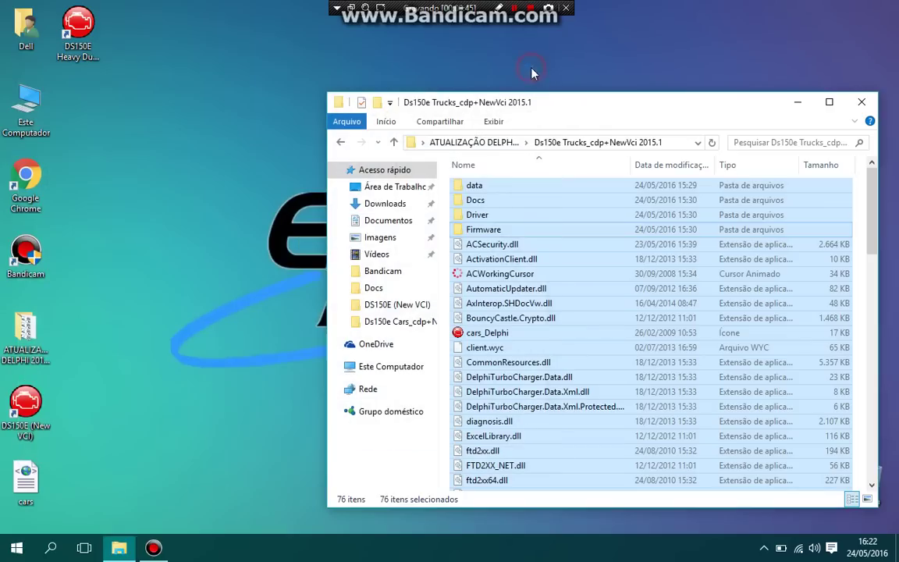
{"action": "left_click", "coordinate": [861, 102]}
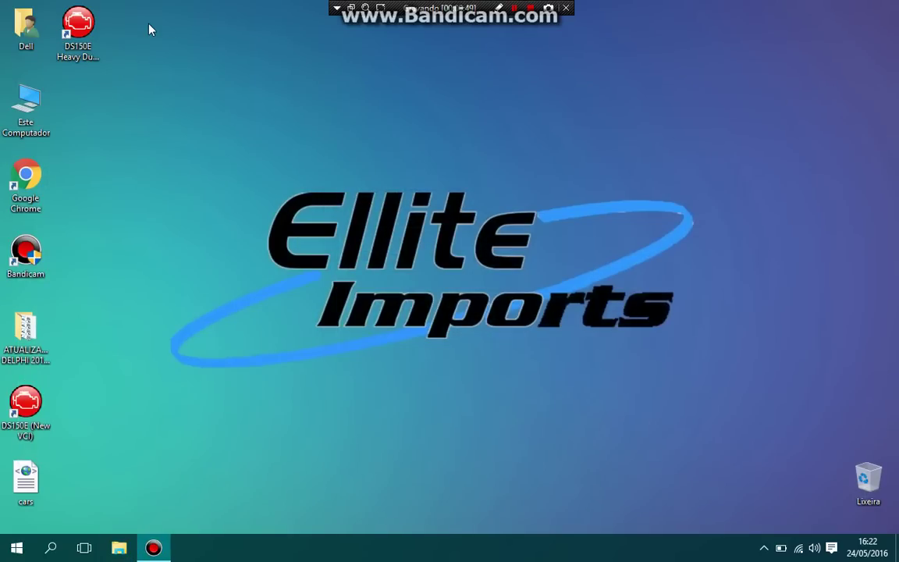
Launch DS150E Heavy Duty Vehicles (New VCI) from the desktop, allow it to run, accept the prefilled license information, and start the software activation
{"action": "double_click", "coordinate": [95, 25]}
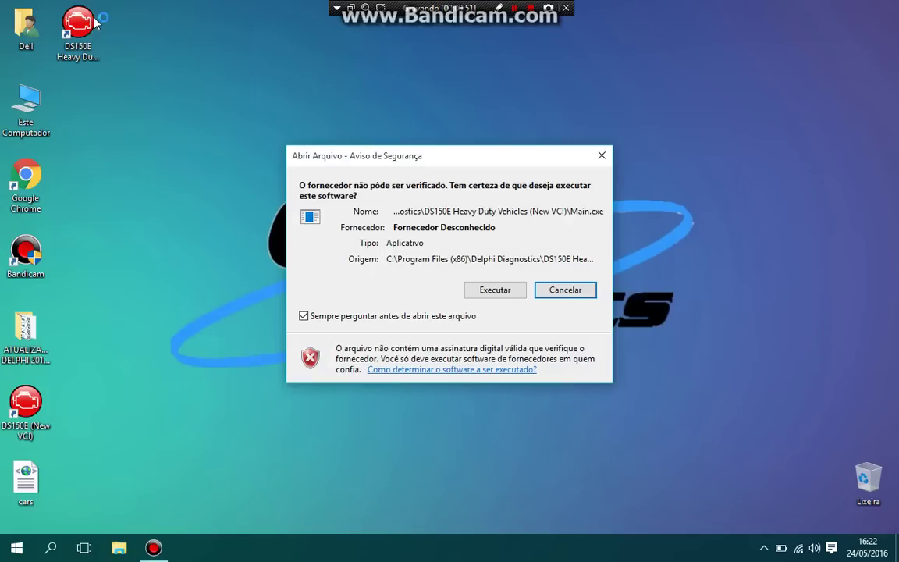
{"action": "left_click", "coordinate": [489, 289]}
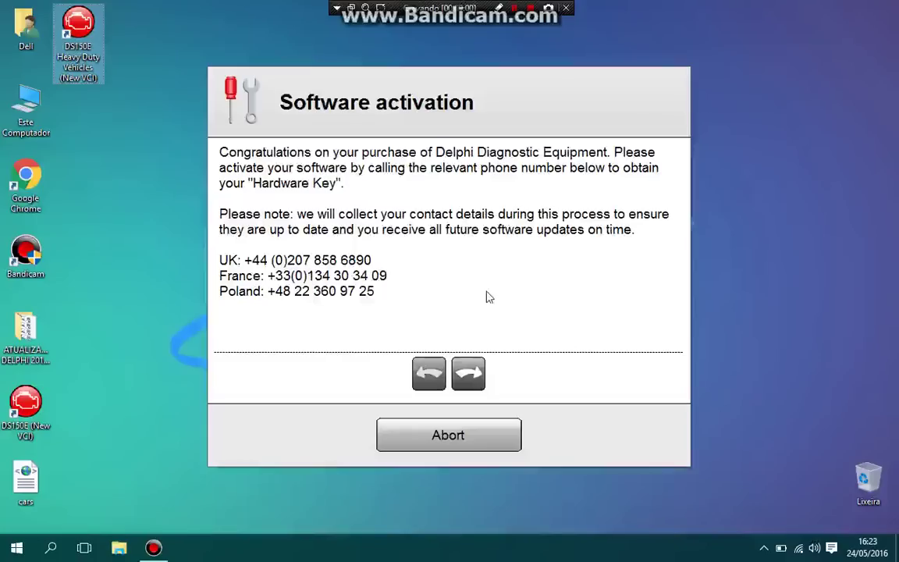
{"action": "left_click", "coordinate": [468, 373]}
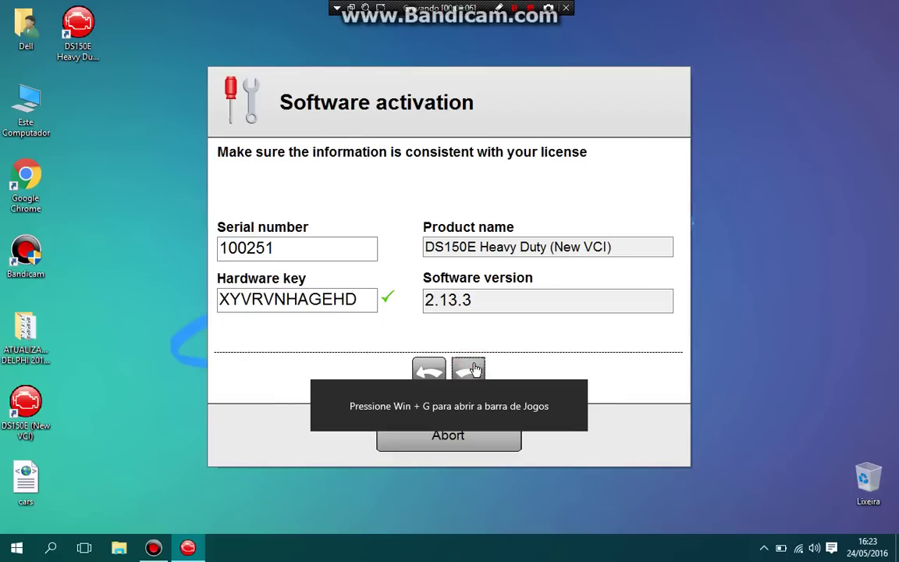
{"action": "left_click", "coordinate": [472, 369]}
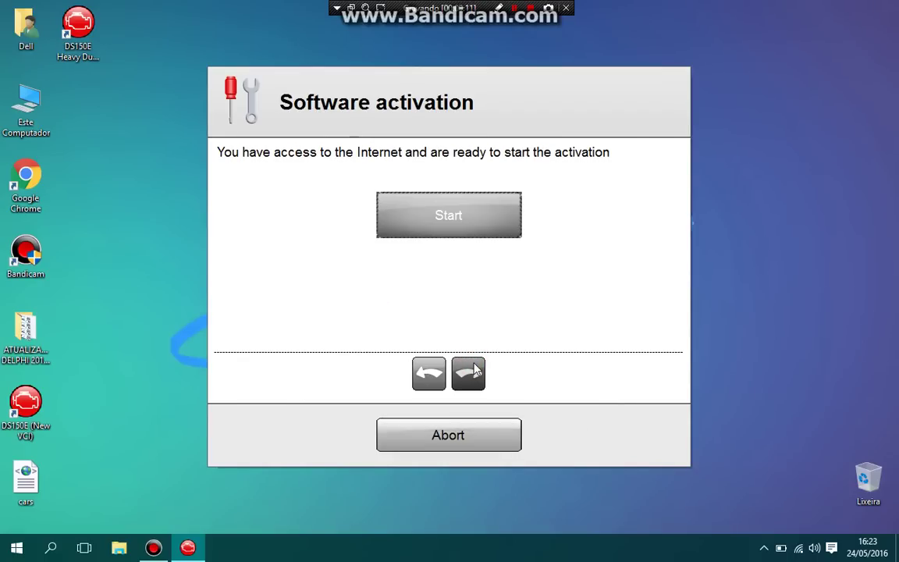
{"action": "left_click", "coordinate": [464, 225]}
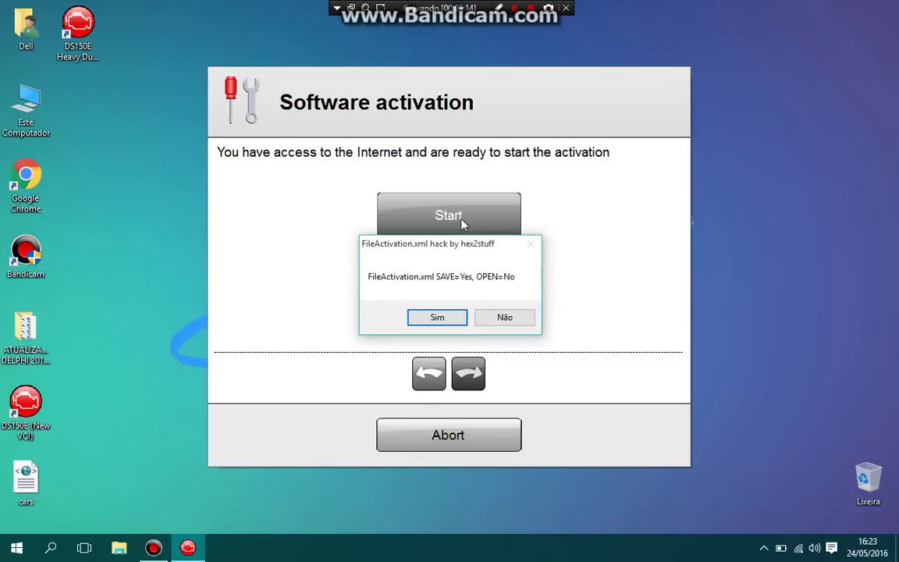
Choose to save the activation XML file and store it on the desktop under the name trucks
{"action": "left_click", "coordinate": [452, 318]}
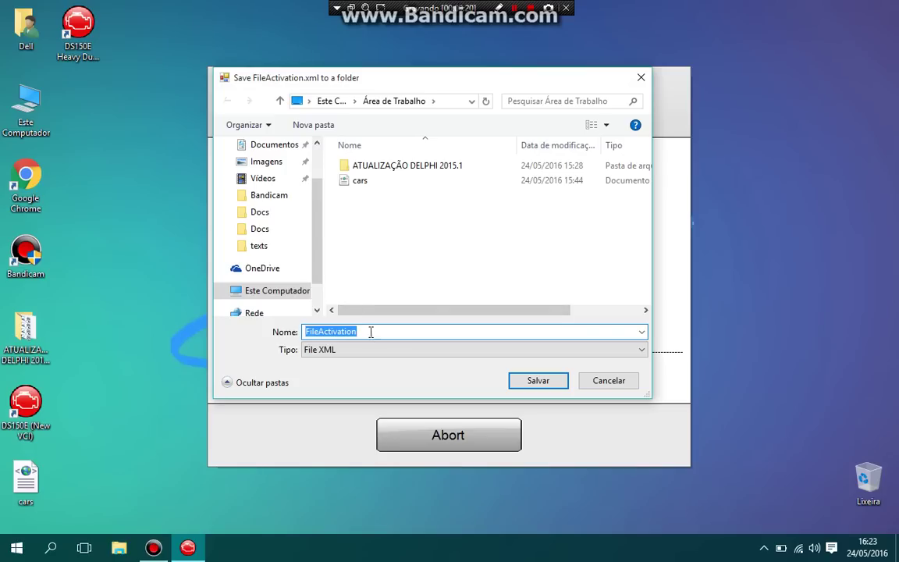
{"action": "left_click_drag", "start_coordinate": [319, 251], "coordinate": [311, 200]}
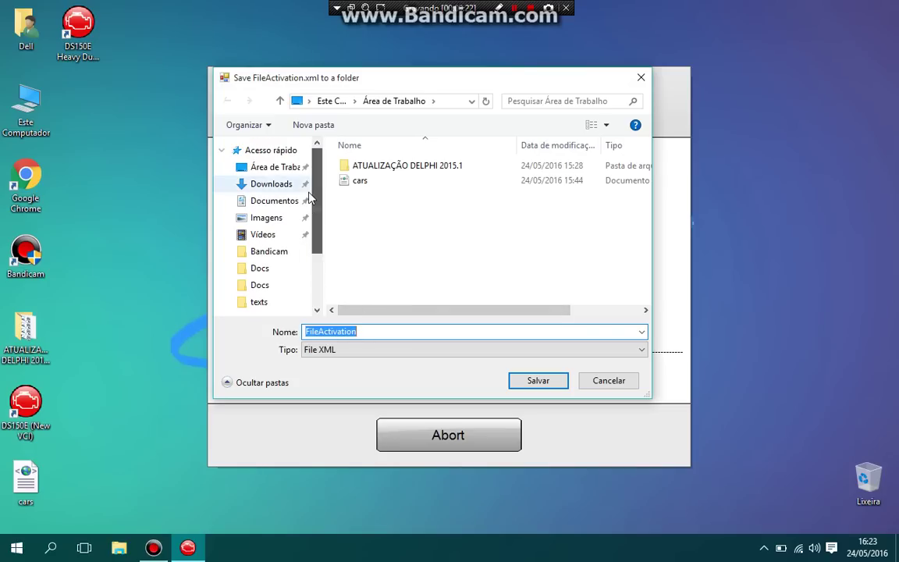
{"action": "left_click", "coordinate": [278, 169]}
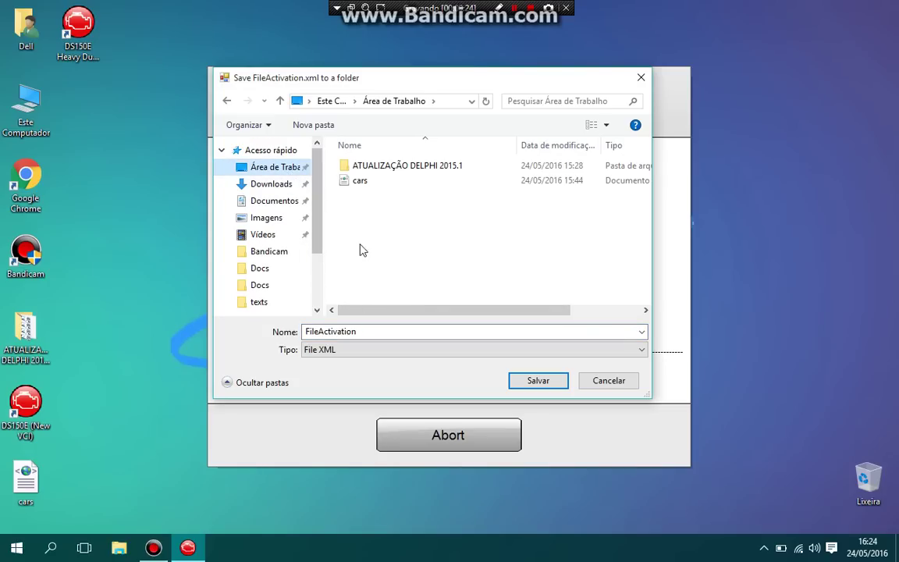
{"action": "double_click", "coordinate": [381, 330]}
{"action": "key", "text": "BackSpace"}
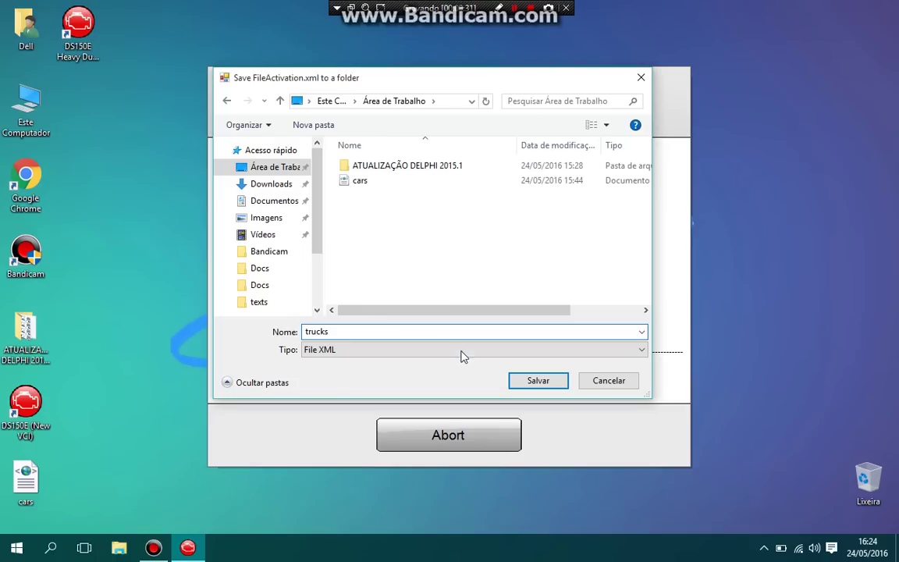
{"action": "left_click", "coordinate": [532, 380]}
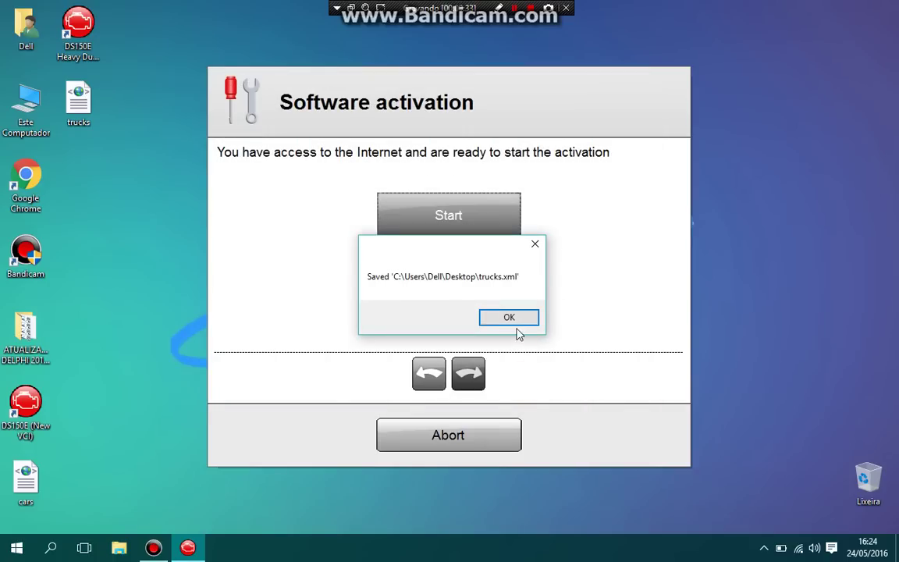
Dismiss the saved-file confirmation and abort the software activation
{"action": "left_click", "coordinate": [517, 323]}
{"action": "left_click", "coordinate": [491, 435]}
Move the trucks and cars XML files side by side into the empty upper-middle area of the desktop
{"action": "left_click_drag", "start_coordinate": [81, 102], "coordinate": [500, 119]}
{"action": "left_click_drag", "start_coordinate": [26, 476], "coordinate": [451, 108]}
{"action": "left_click", "coordinate": [509, 103], "text": "ctrl"}
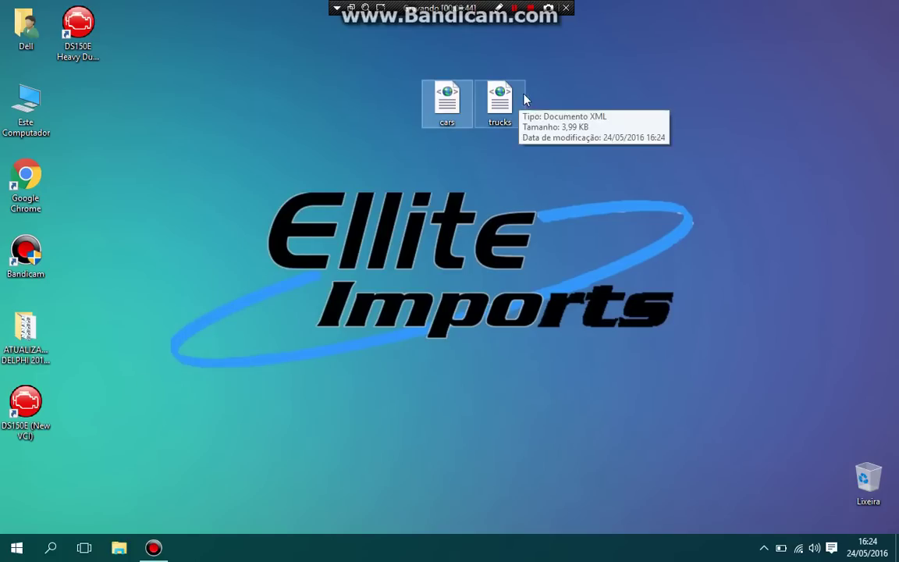
{"action": "left_click", "coordinate": [546, 93]}
{"action": "left_click_drag", "start_coordinate": [564, 57], "coordinate": [410, 143]}
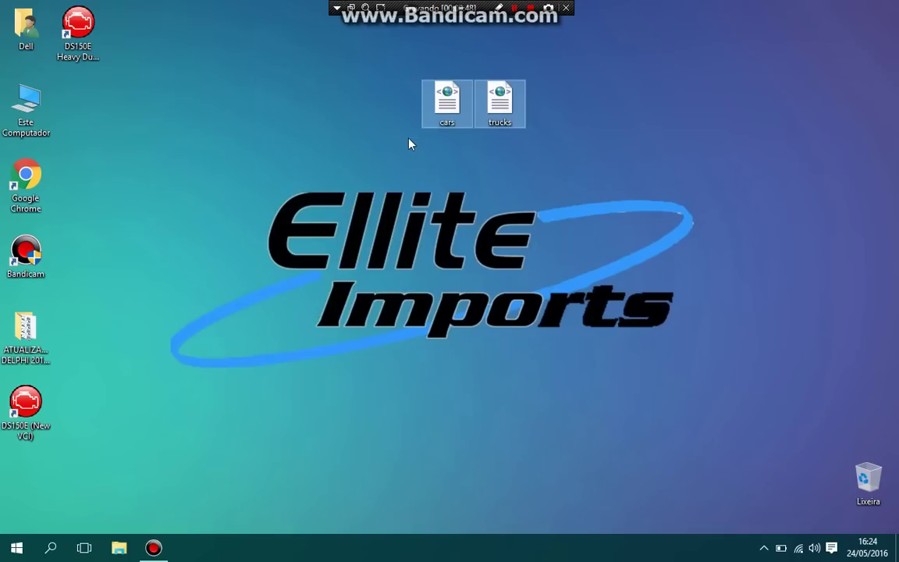
{"action": "left_click", "coordinate": [467, 157]}
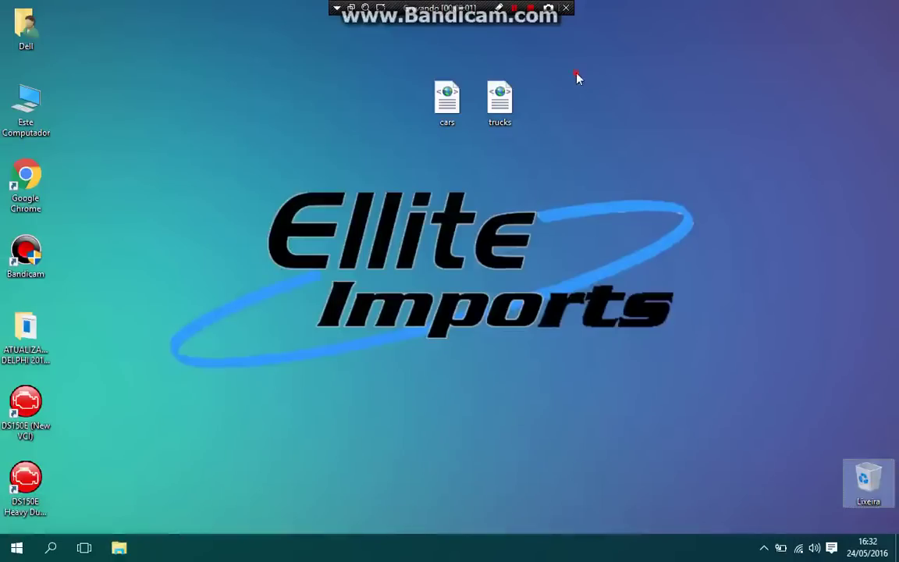
{"action": "left_click_drag", "start_coordinate": [569, 62], "coordinate": [405, 160]}
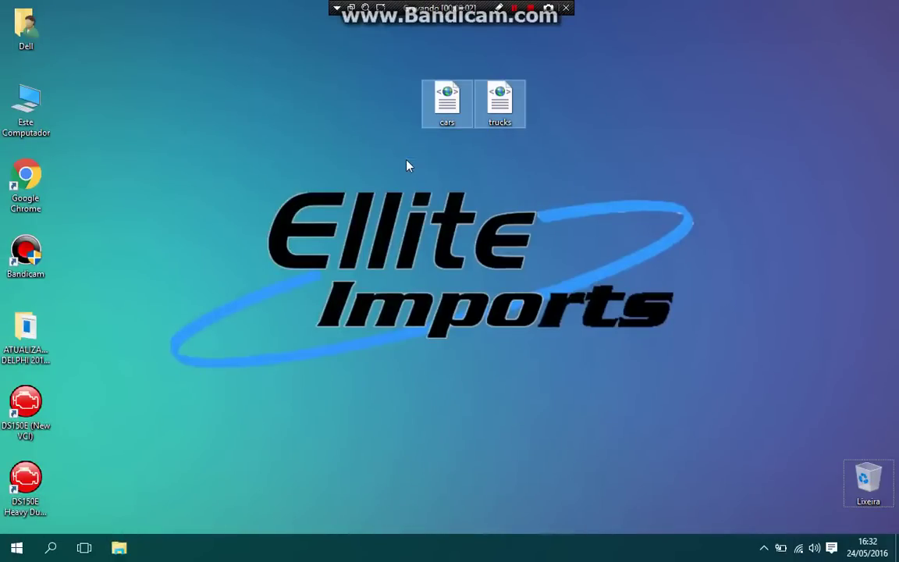
{"action": "left_click", "coordinate": [345, 170]}
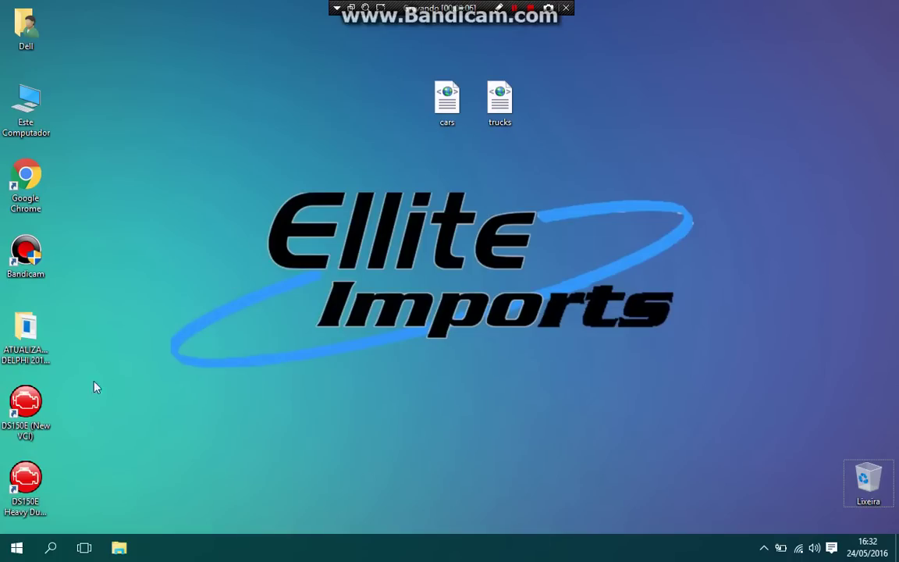
Launch DS150E (New VCI) from the desktop, allow it to run, and advance the software activation to its start page
{"action": "double_click", "coordinate": [43, 402]}
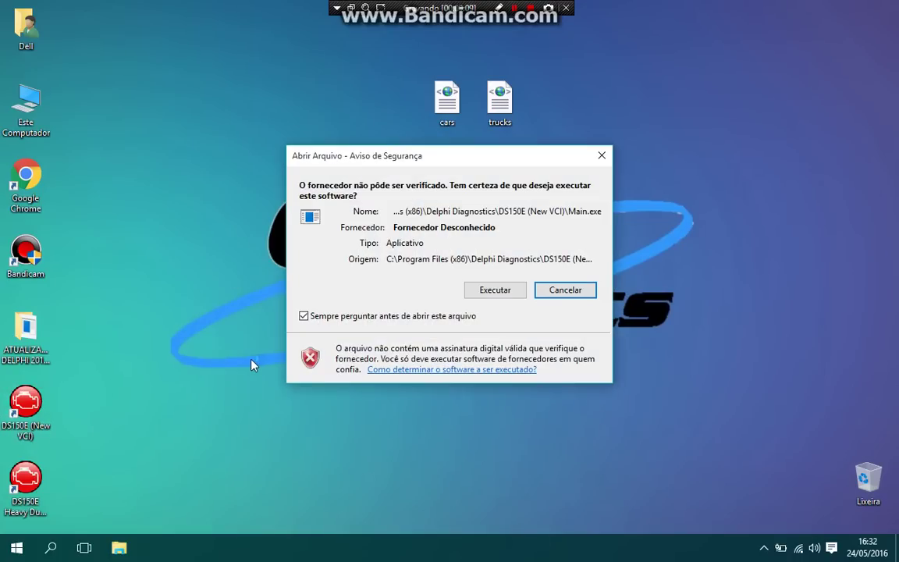
{"action": "left_click", "coordinate": [479, 289]}
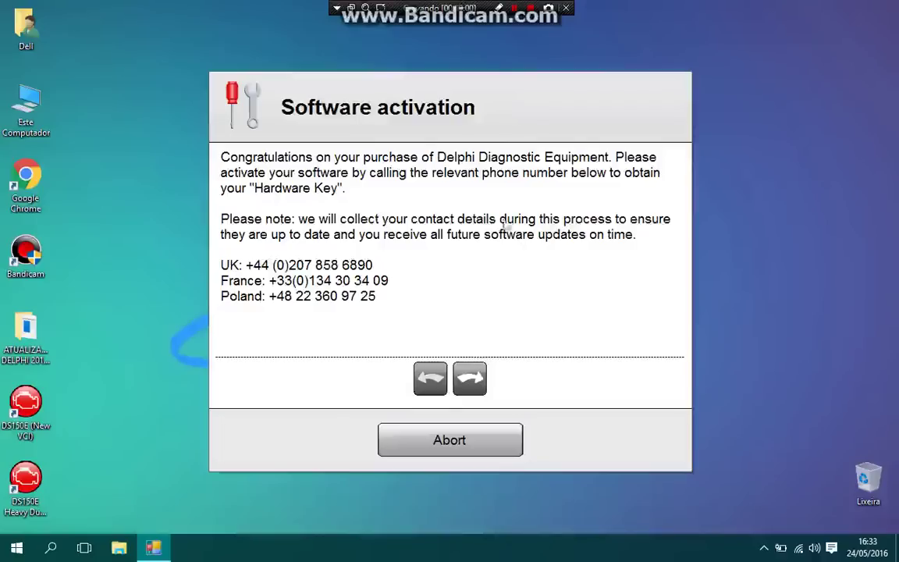
{"action": "left_click", "coordinate": [469, 379]}
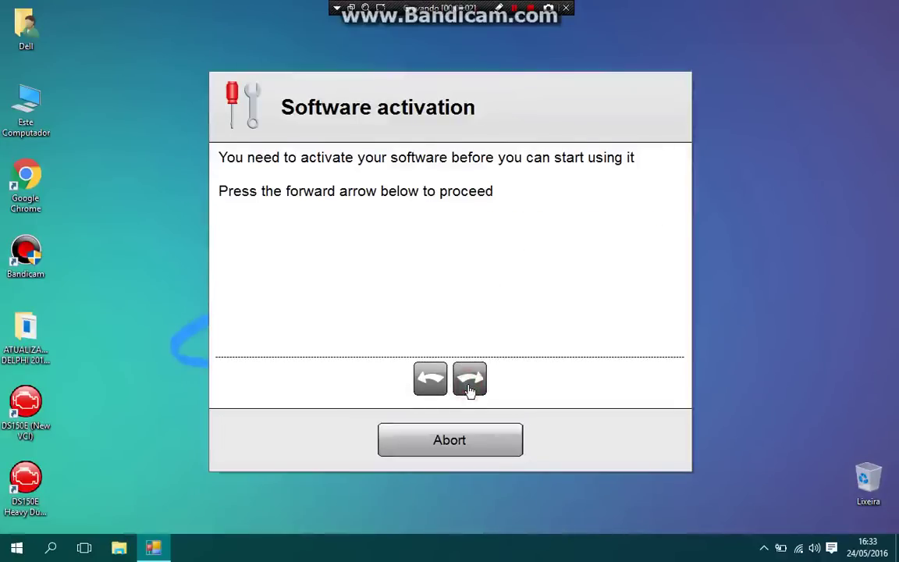
{"action": "left_click", "coordinate": [469, 381]}
{"action": "left_click", "coordinate": [468, 383]}
Start the activation, choose to open an activated FileActivation.xml, and load the cars file from the desktop
{"action": "left_click", "coordinate": [448, 236]}
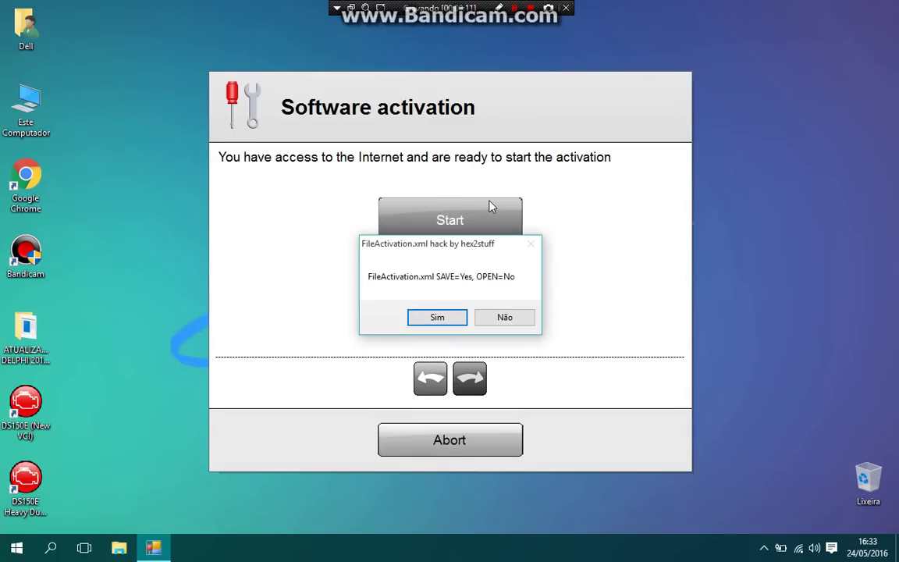
{"action": "left_click", "coordinate": [497, 317]}
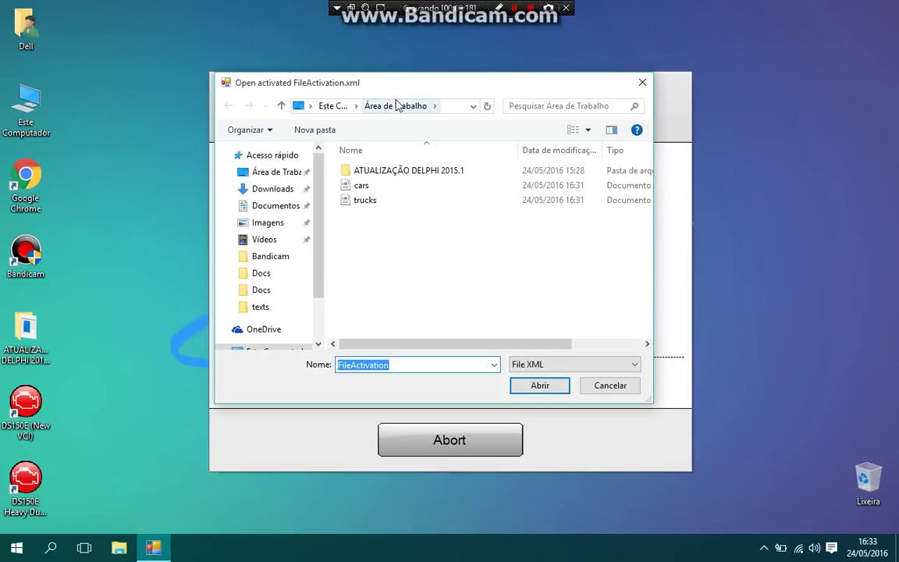
{"action": "double_click", "coordinate": [387, 187]}
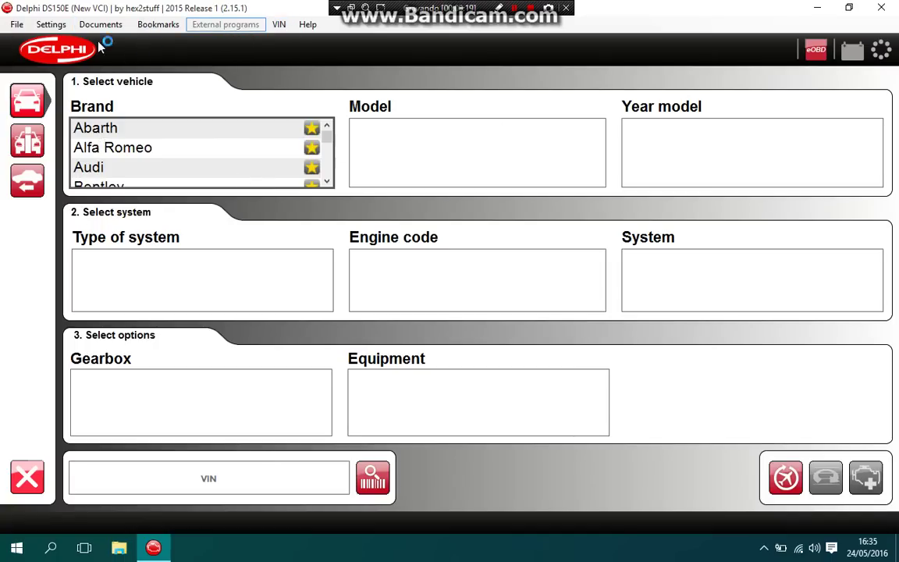
Set the DS150E (New VCI) program language to Português and restart the program to apply it
{"action": "left_click", "coordinate": [52, 25]}
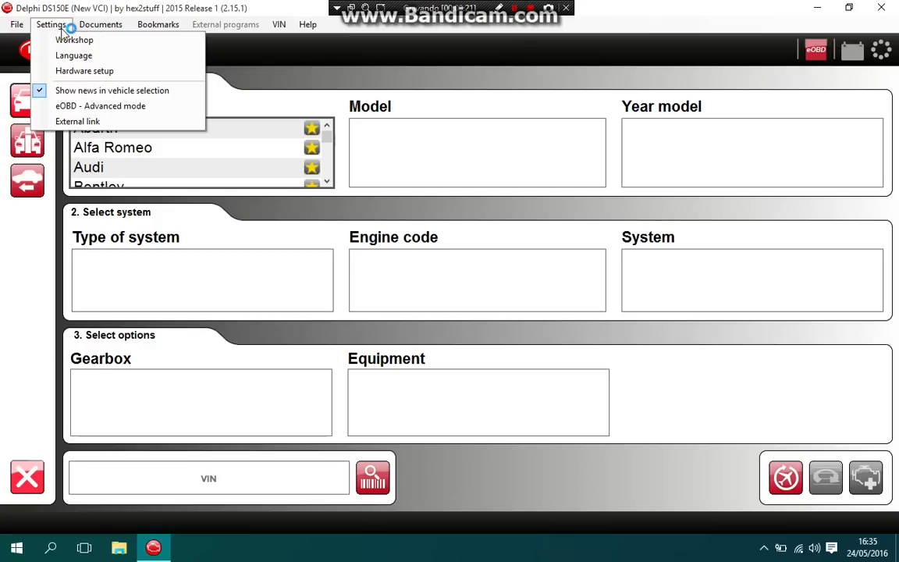
{"action": "left_click", "coordinate": [111, 55]}
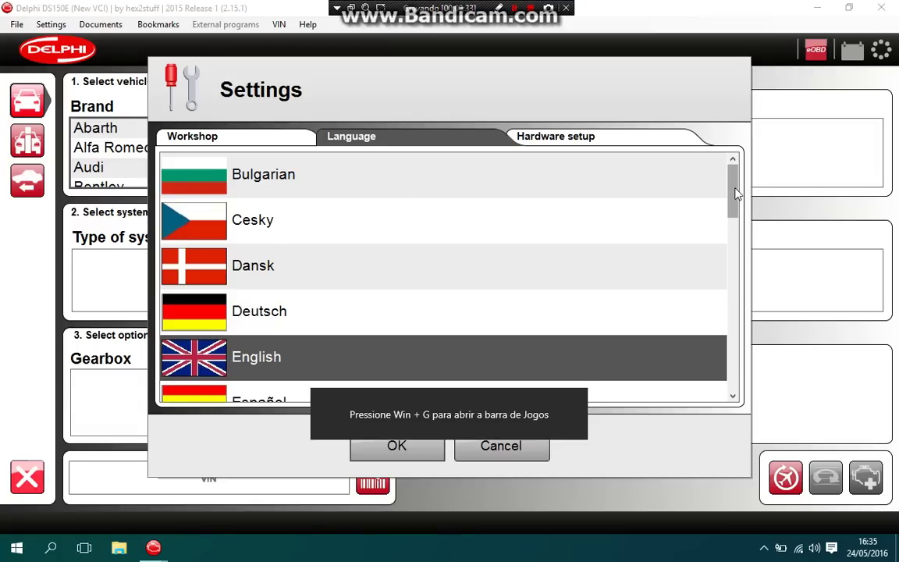
{"action": "left_click", "coordinate": [578, 400]}
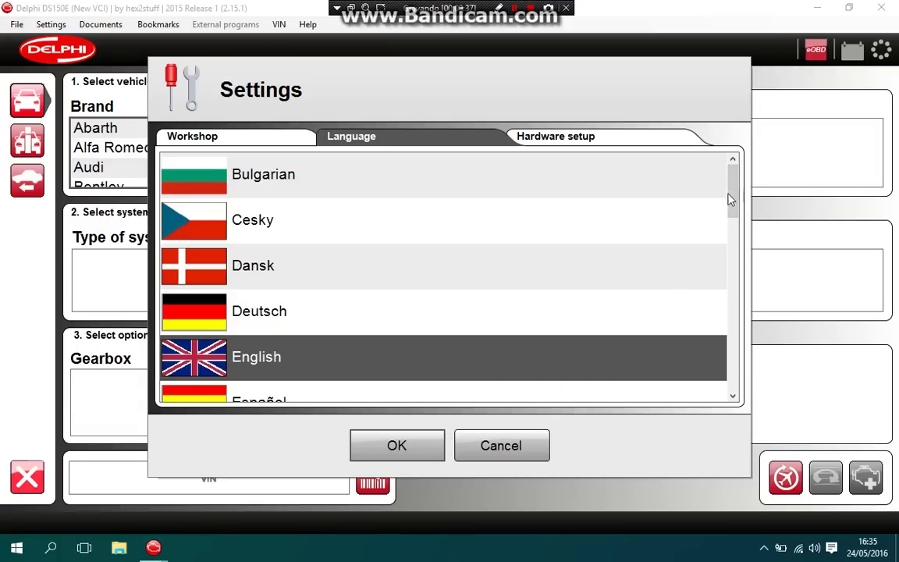
{"action": "left_click_drag", "start_coordinate": [732, 199], "coordinate": [723, 305]}
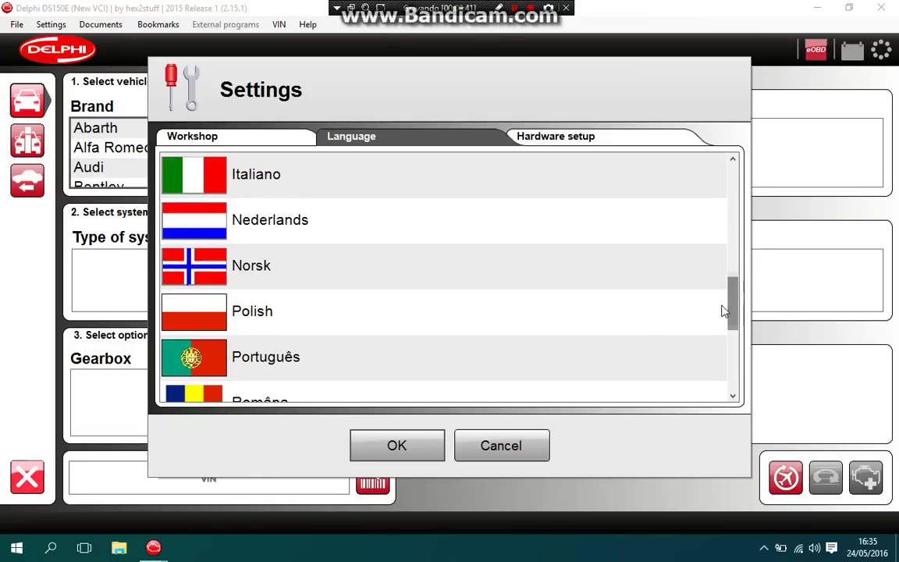
{"action": "left_click", "coordinate": [596, 357]}
{"action": "left_click", "coordinate": [421, 450]}
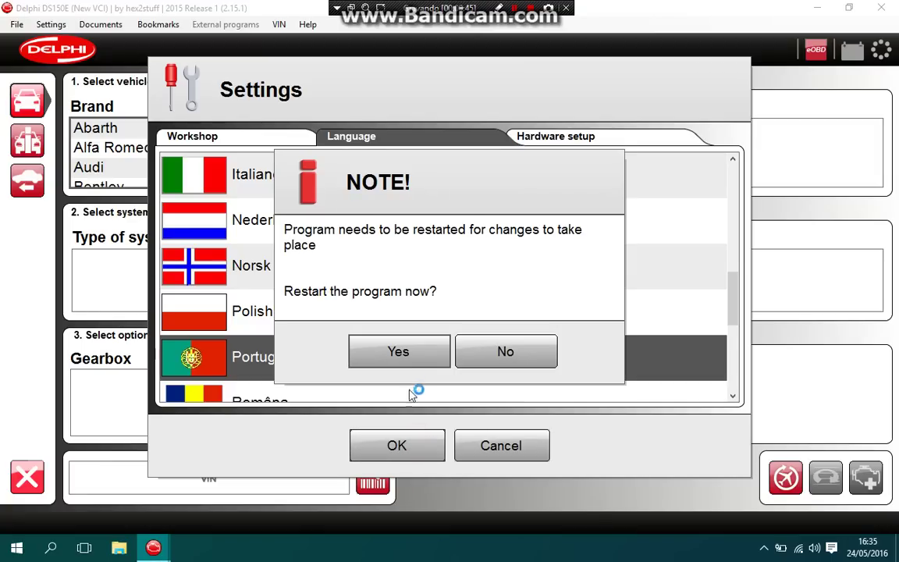
{"action": "left_click", "coordinate": [385, 357]}
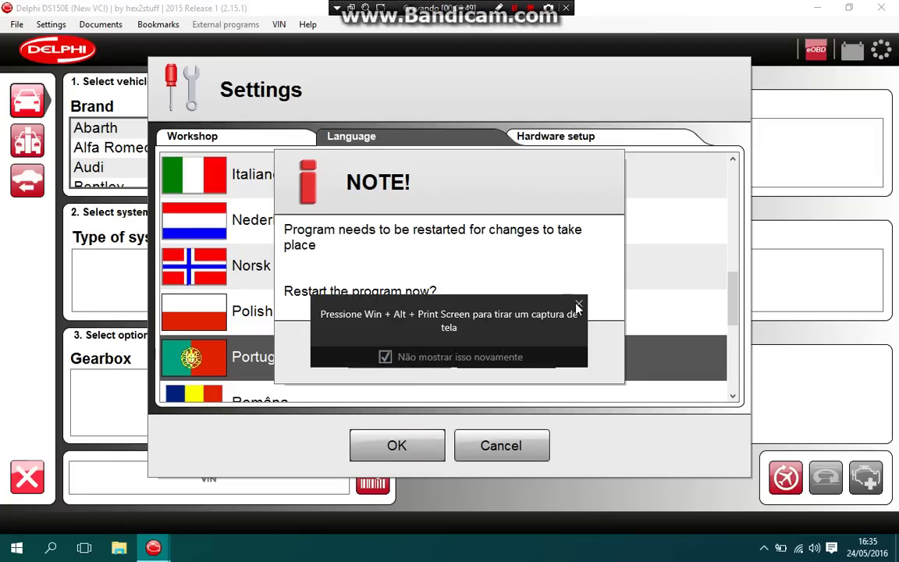
{"action": "left_click", "coordinate": [577, 304]}
{"action": "left_click", "coordinate": [412, 353]}
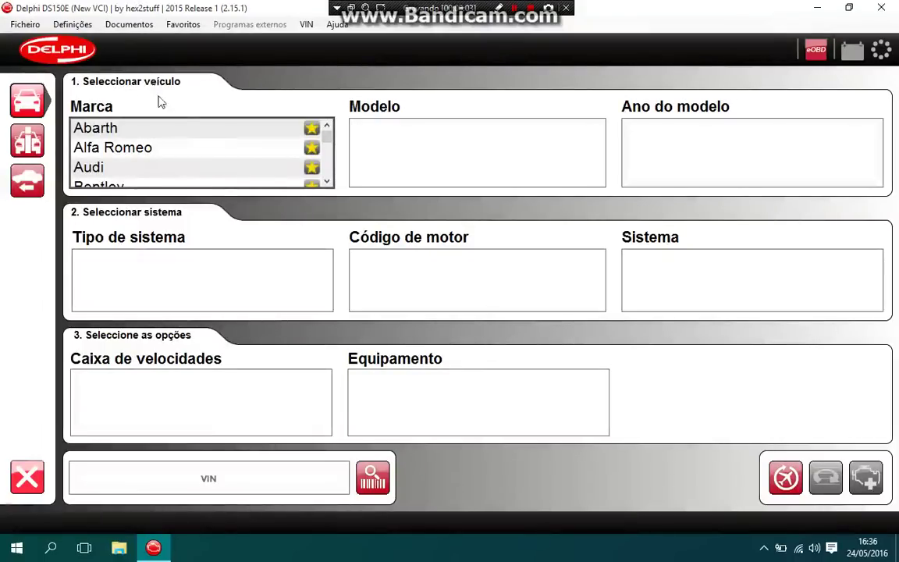
Browse the vehicle brand list, selecting Abarth and Alfa Romeo to view their models
{"action": "left_click", "coordinate": [180, 126]}
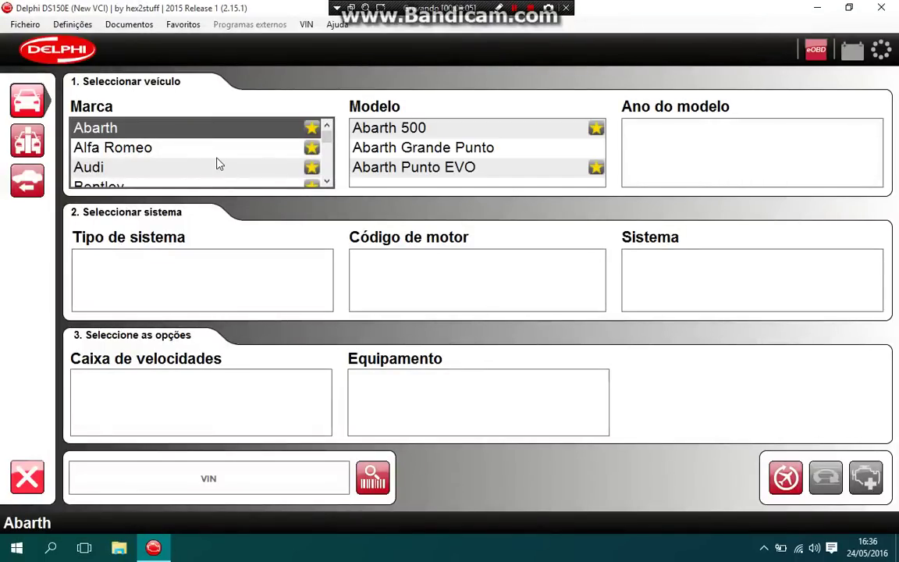
{"action": "left_click", "coordinate": [191, 148]}
{"action": "left_click", "coordinate": [327, 181]}
{"action": "left_click", "coordinate": [327, 182]}
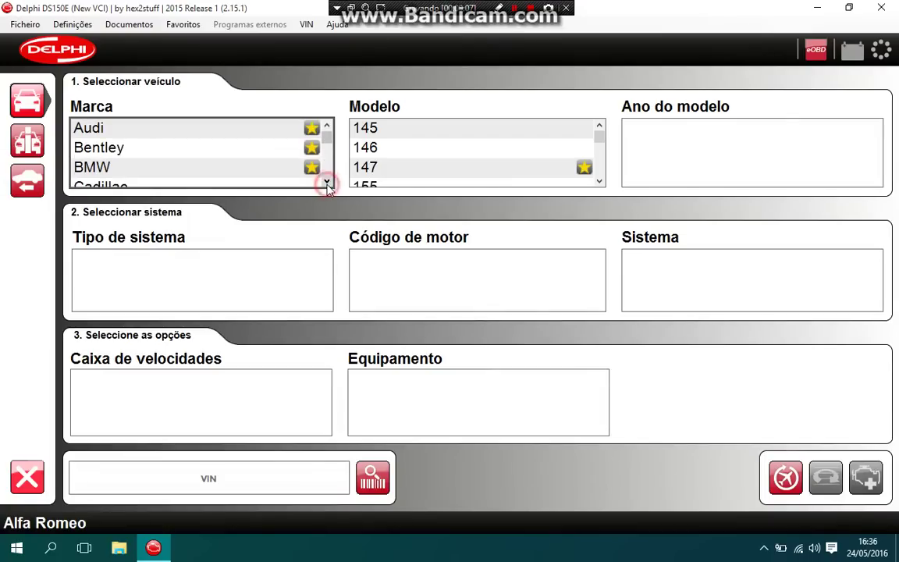
Select the brand Chrysler, model Crossfire and model year 2007 to view the available system types
{"action": "key", "text": "Down"}
{"action": "key", "text": "Down"}
{"action": "key", "text": "Down"}
{"action": "key", "text": "Down"}
{"action": "key", "text": "Down"}
{"action": "key", "text": "Down"}
{"action": "key", "text": "Tab"}
{"action": "key", "text": "Down"}
{"action": "key", "text": "Down"}
{"action": "key", "text": "Down"}
{"action": "key", "text": "Tab"}
{"action": "key", "text": "Down"}
{"action": "key", "text": "Down"}
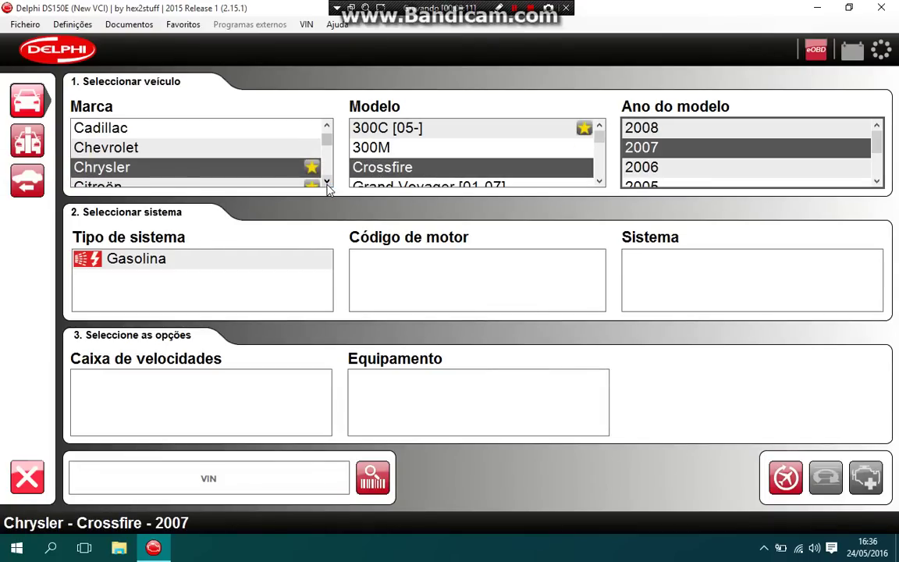
Switch the Chrysler model to Grand Voyager [08-] to view its model years
{"action": "key", "text": "shift+Tab"}
{"action": "key", "text": "Down"}
{"action": "key", "text": "Down"}
{"action": "key", "text": "Tab"}
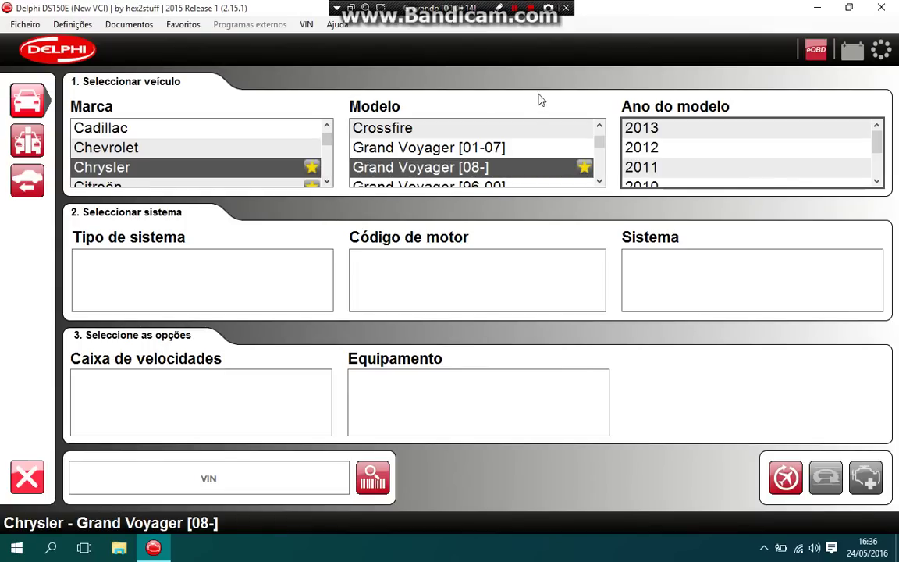
Exit the DS150E (New VCI) program and confirm leaving it
{"action": "left_click", "coordinate": [881, 8]}
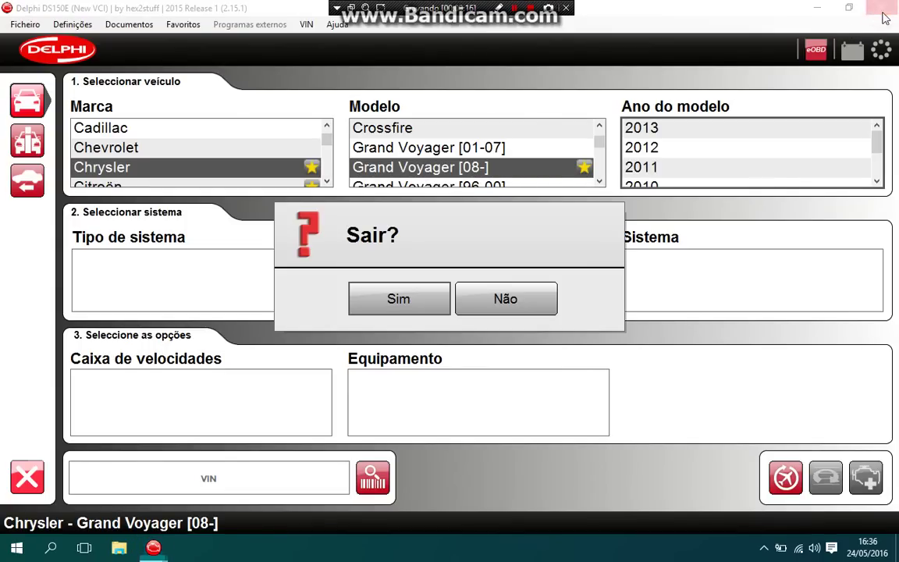
{"action": "left_click", "coordinate": [421, 312]}
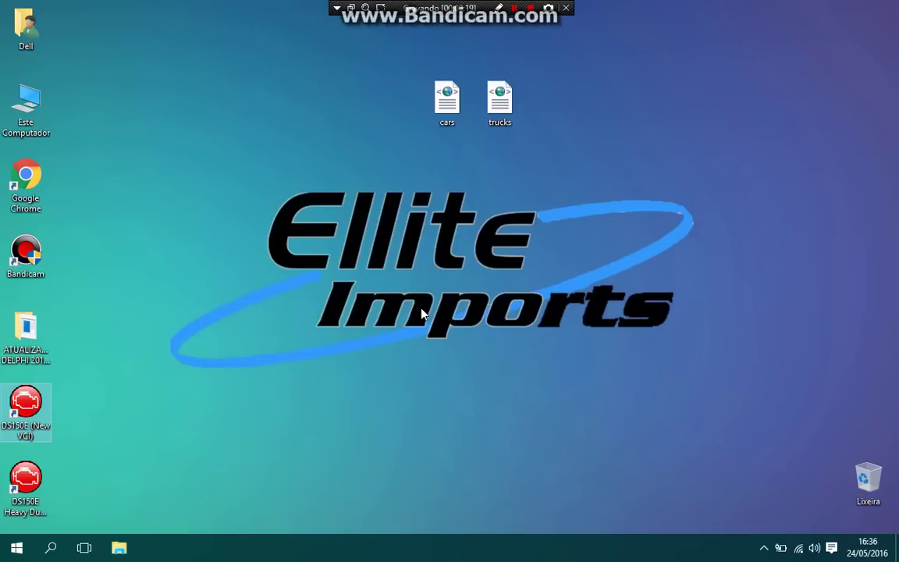
Launch DS150E Heavy Duty Vehicles (New VCI) from the desktop, allow it to run, and advance the activation to its start page
{"action": "left_click", "coordinate": [500, 119]}
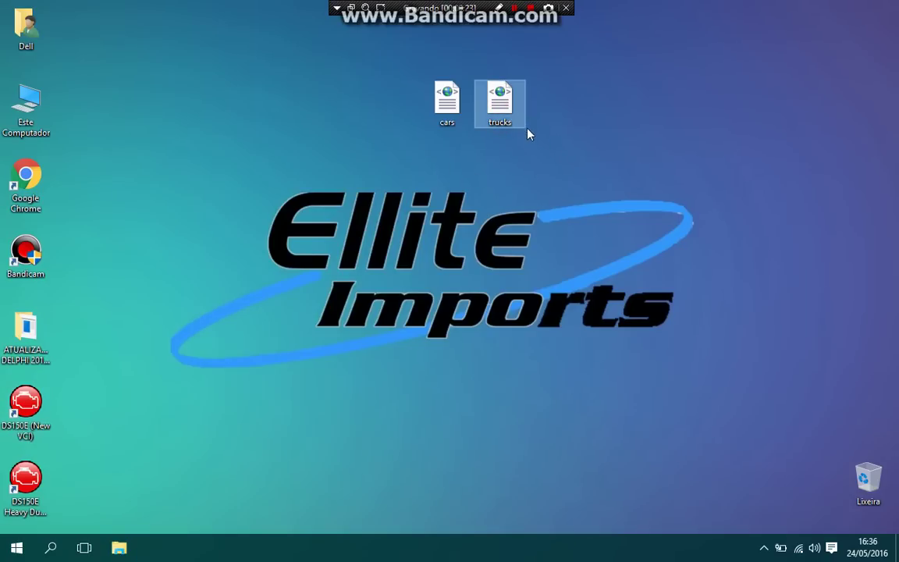
{"action": "left_click", "coordinate": [36, 483]}
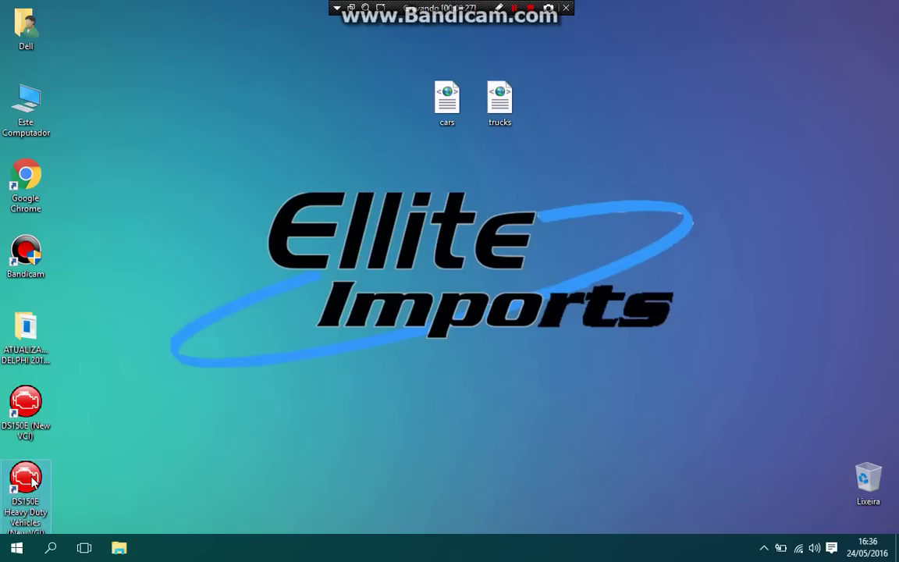
{"action": "double_click", "coordinate": [32, 482]}
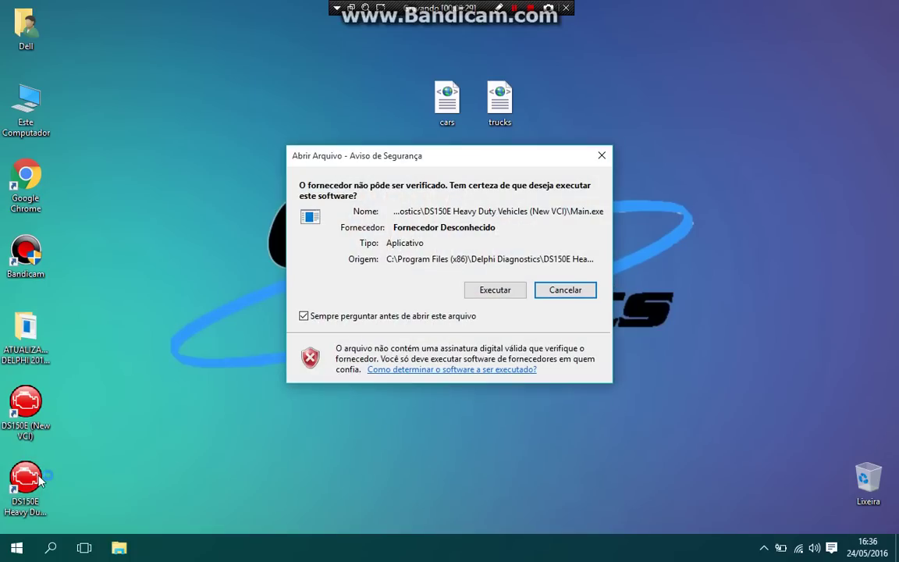
{"action": "left_click", "coordinate": [487, 291]}
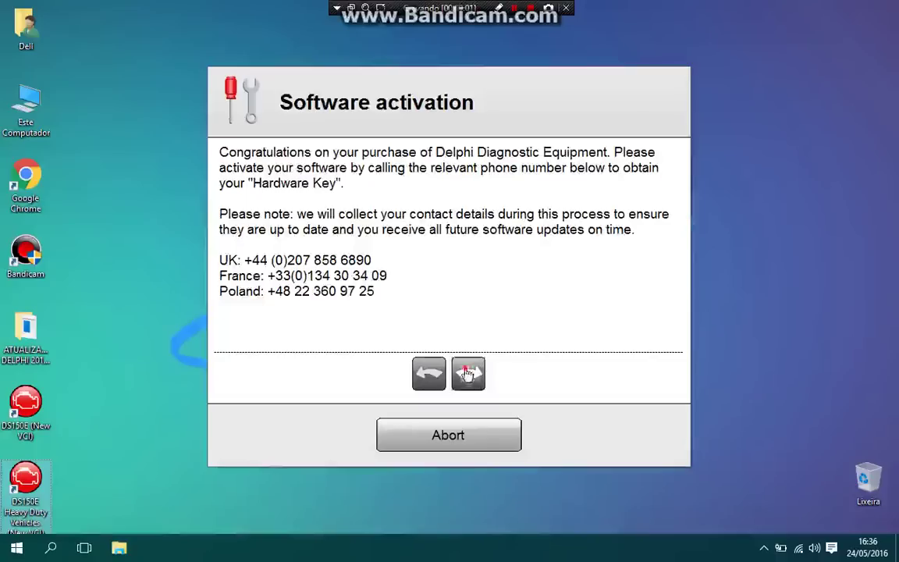
{"action": "left_click", "coordinate": [467, 373]}
{"action": "left_click", "coordinate": [468, 373]}
{"action": "left_click", "coordinate": [468, 373]}
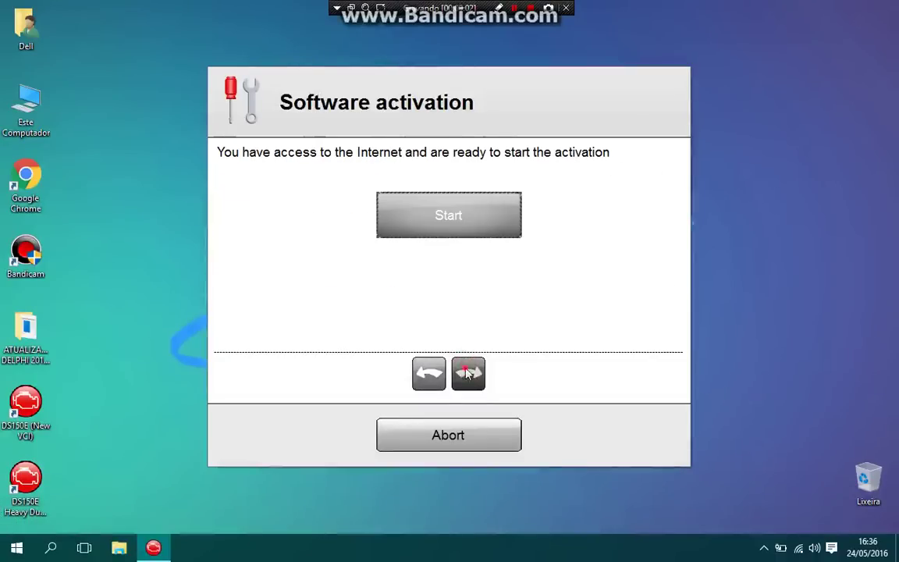
Start the heavy duty activation, choose to open an activated FileActivation.xml, and load the trucks file from the desktop
{"action": "left_click", "coordinate": [473, 233]}
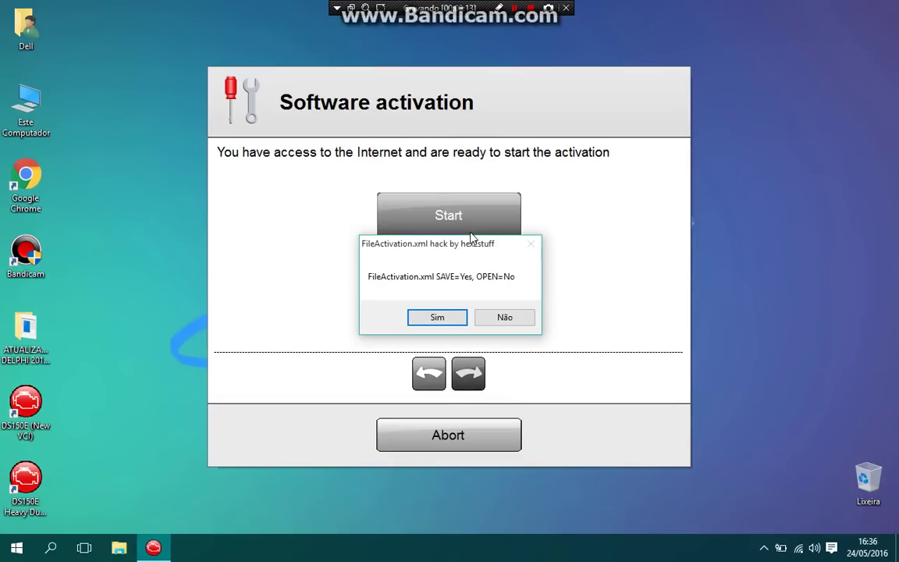
{"action": "left_click", "coordinate": [500, 320]}
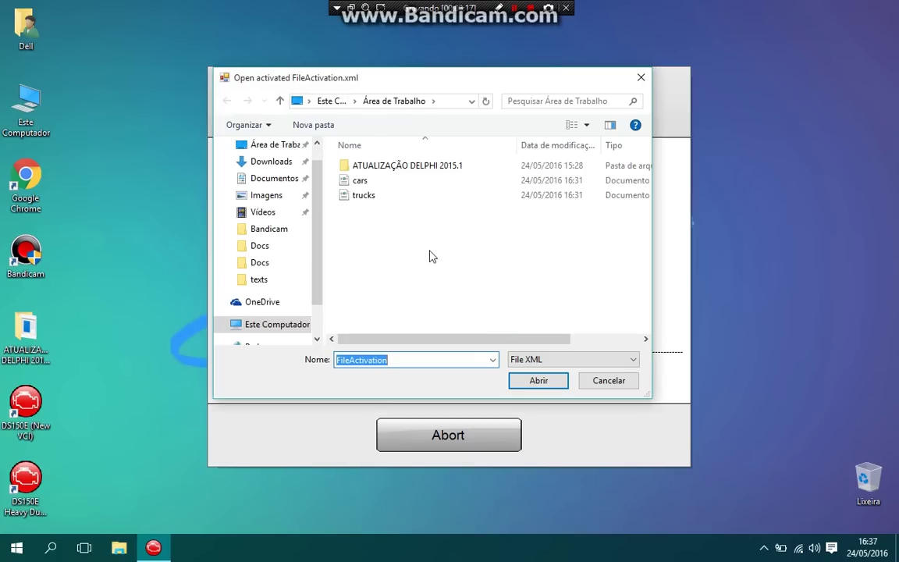
{"action": "left_click", "coordinate": [376, 197]}
{"action": "double_click", "coordinate": [383, 199]}
{"action": "left_click", "coordinate": [385, 205]}
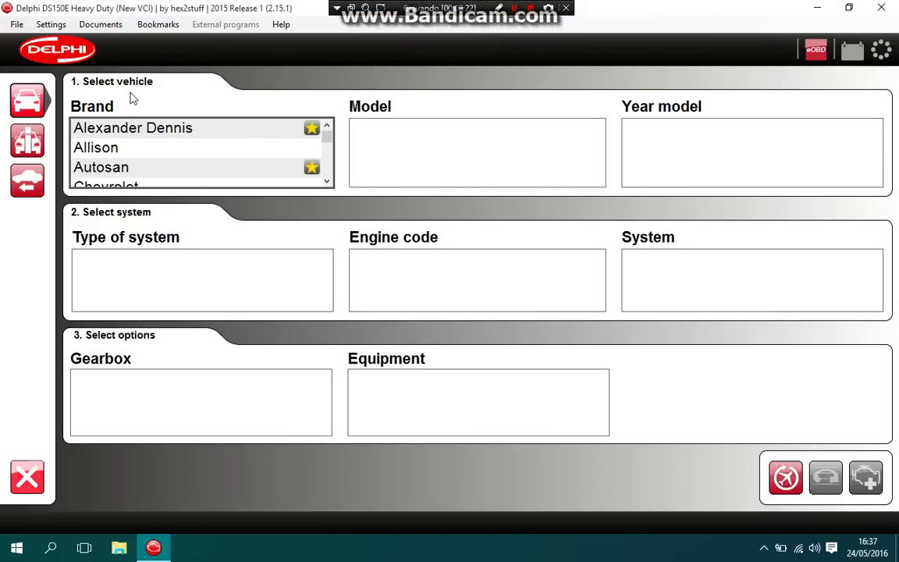
Set the DS150E Heavy Duty program language to Português and restart the program to apply it
{"action": "left_click", "coordinate": [52, 25]}
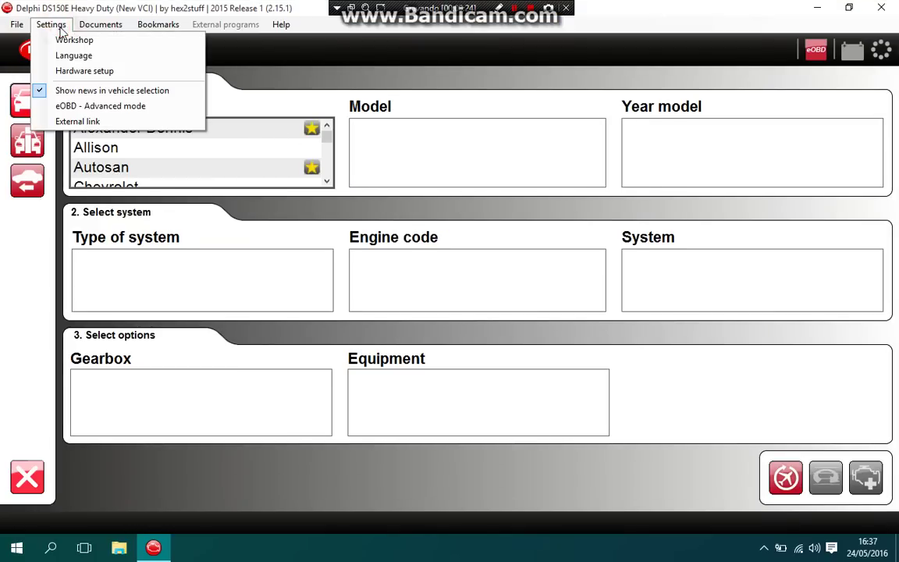
{"action": "left_click", "coordinate": [130, 61]}
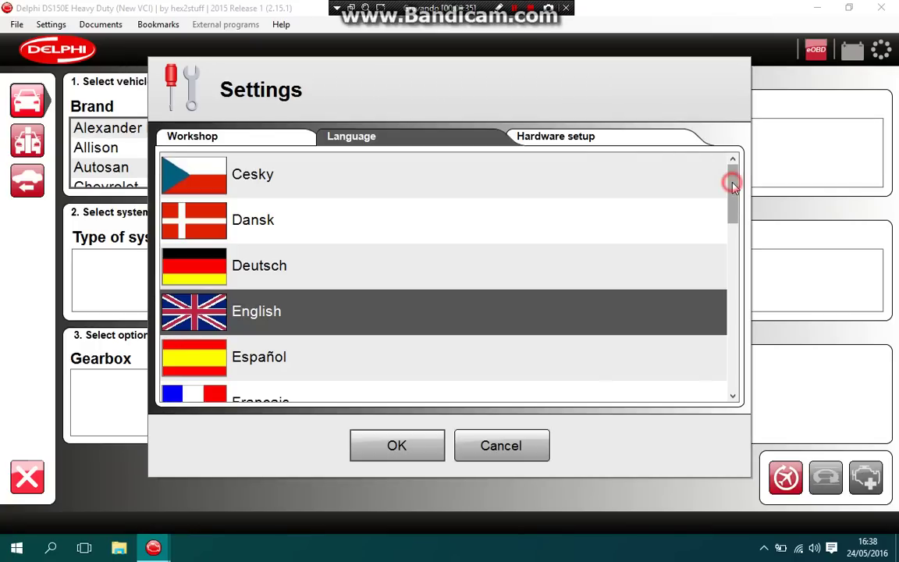
{"action": "left_click_drag", "start_coordinate": [733, 185], "coordinate": [759, 311]}
{"action": "left_click", "coordinate": [628, 312]}
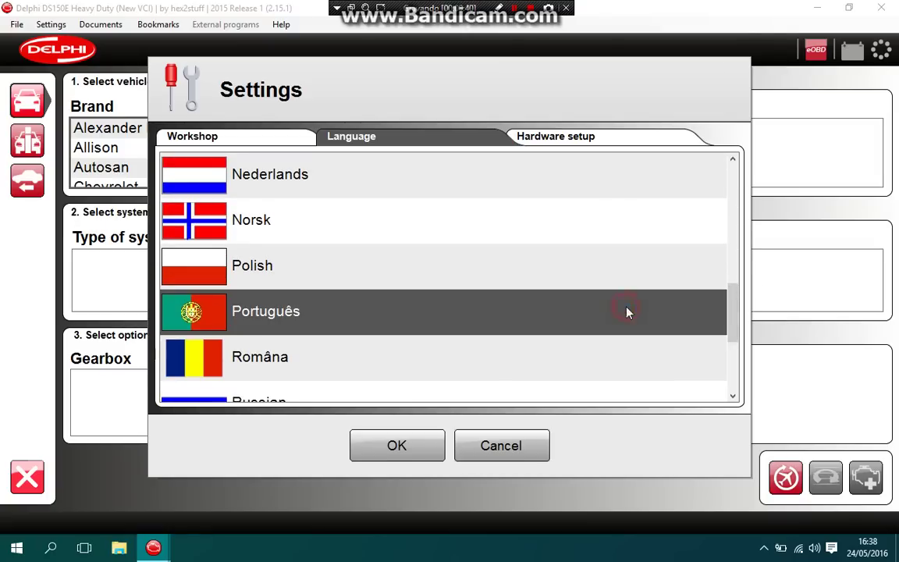
{"action": "left_click", "coordinate": [421, 445]}
{"action": "left_click", "coordinate": [425, 360]}
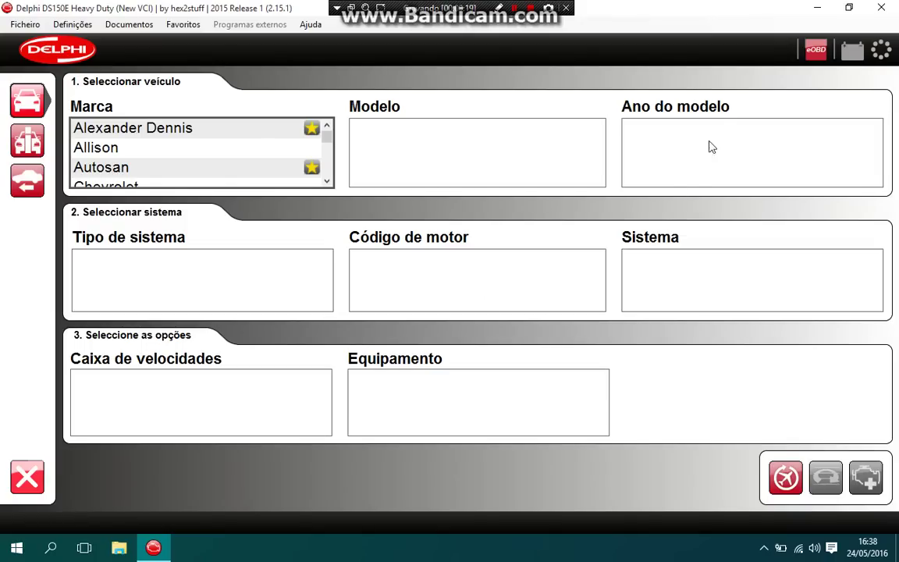
Exit the DS150E Heavy Duty program and confirm leaving it
{"action": "left_click", "coordinate": [881, 7]}
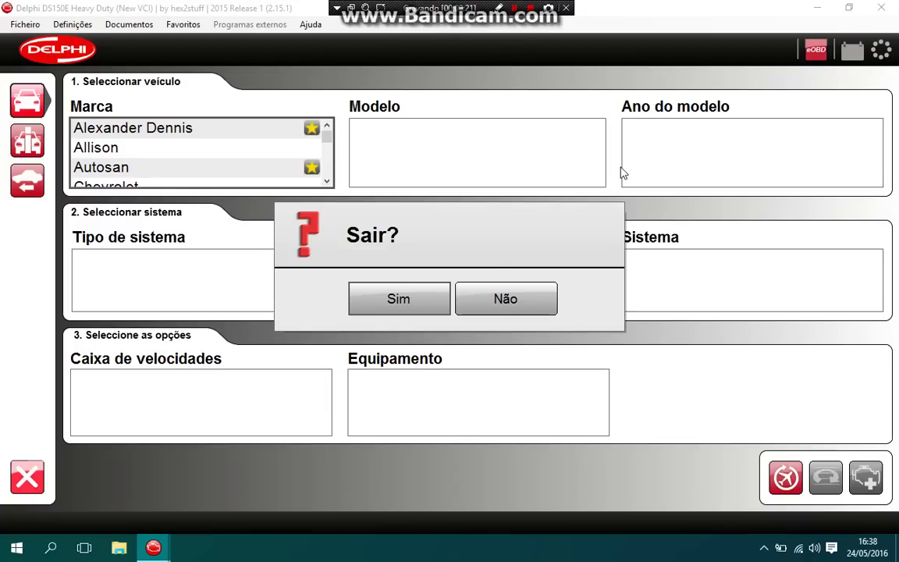
{"action": "left_click", "coordinate": [435, 300]}
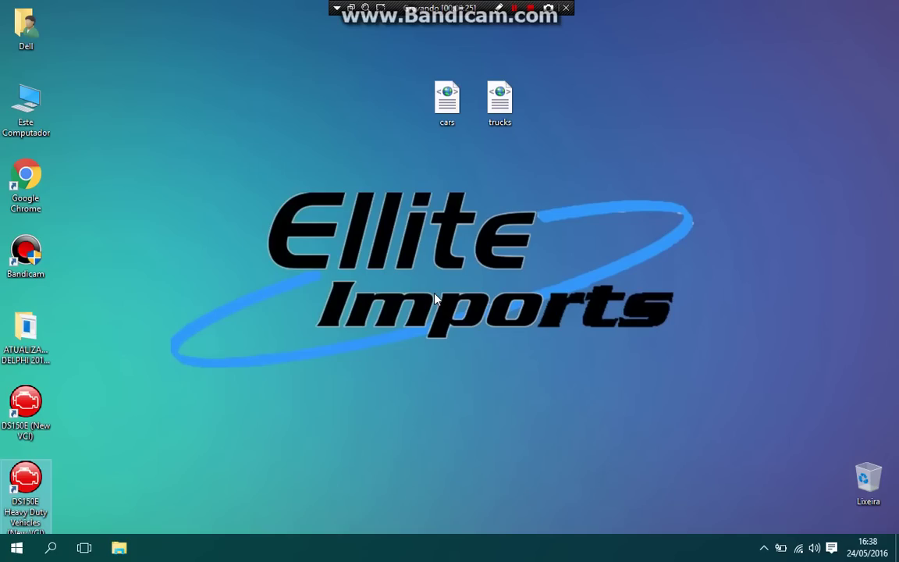